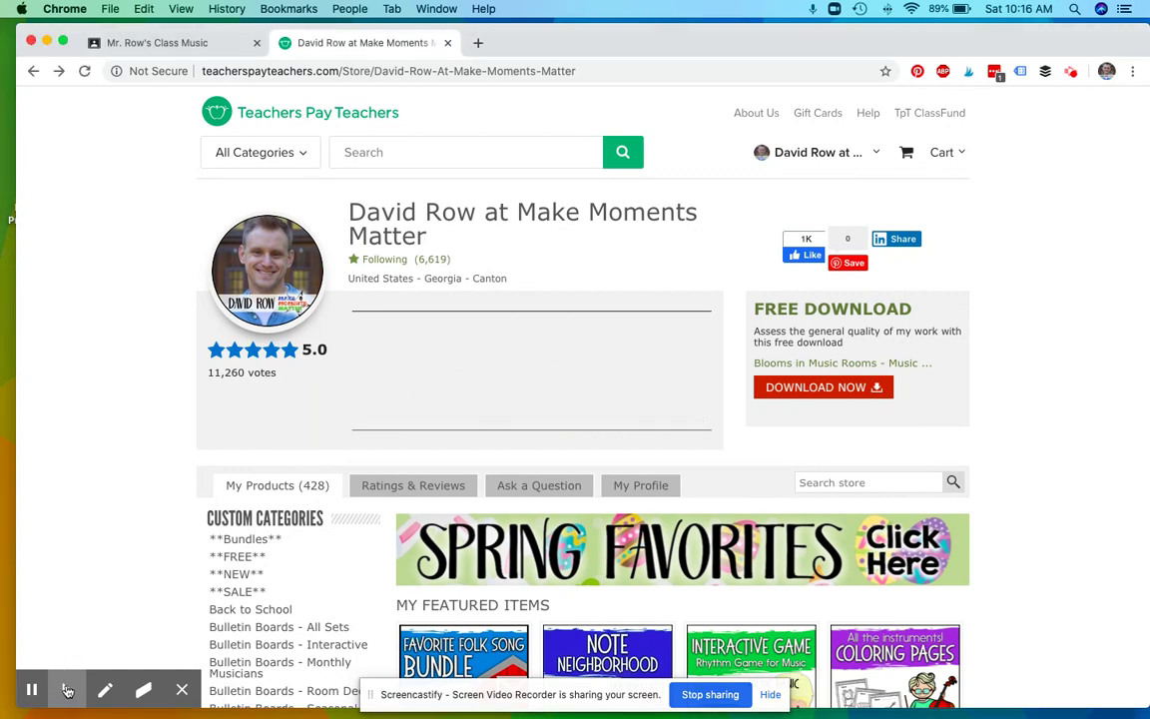
# Filter the Teachers Pay Teachers store to its Interactive Games category.
pyautogui.click(66, 687)
pyautogui.click(35, 654)
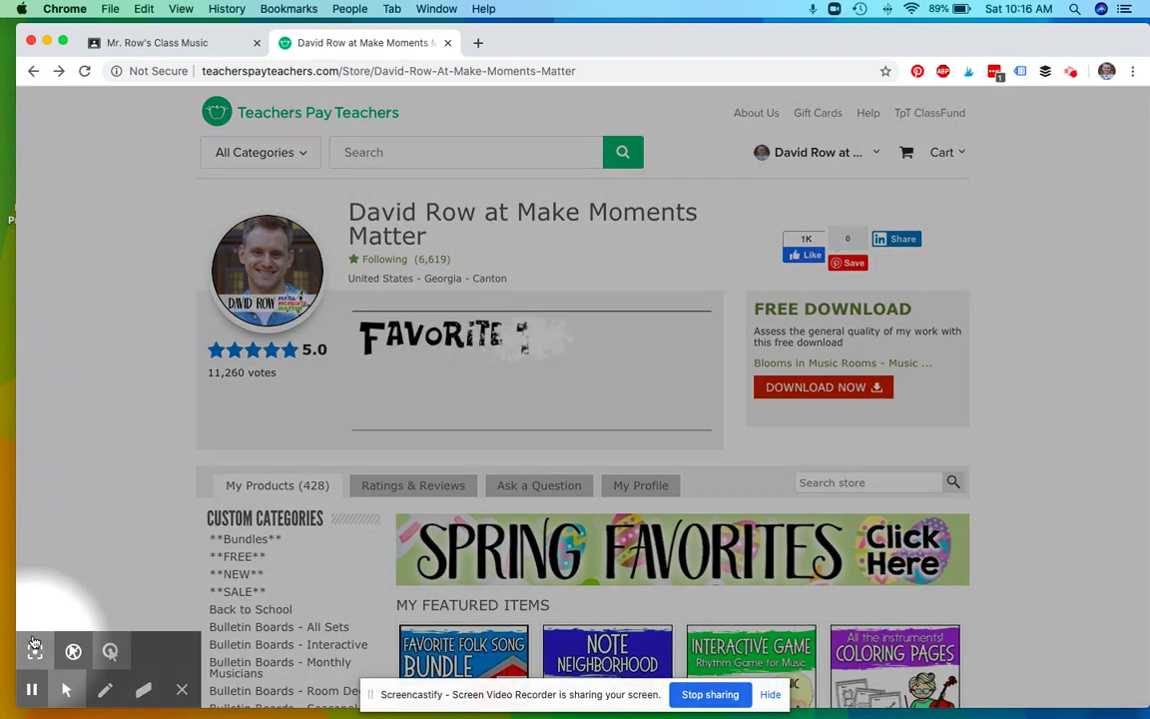
pyautogui.scroll(-3, 132, 374)
pyautogui.scroll(-7, 132, 375)
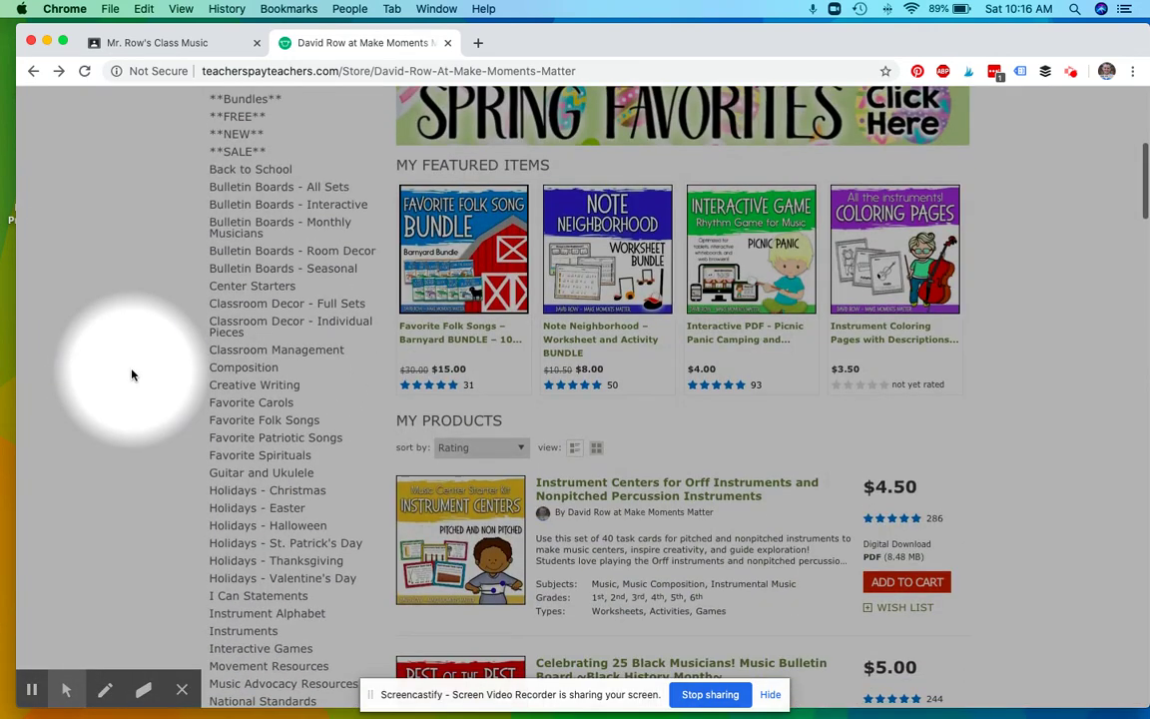
pyautogui.scroll(-3, 132, 374)
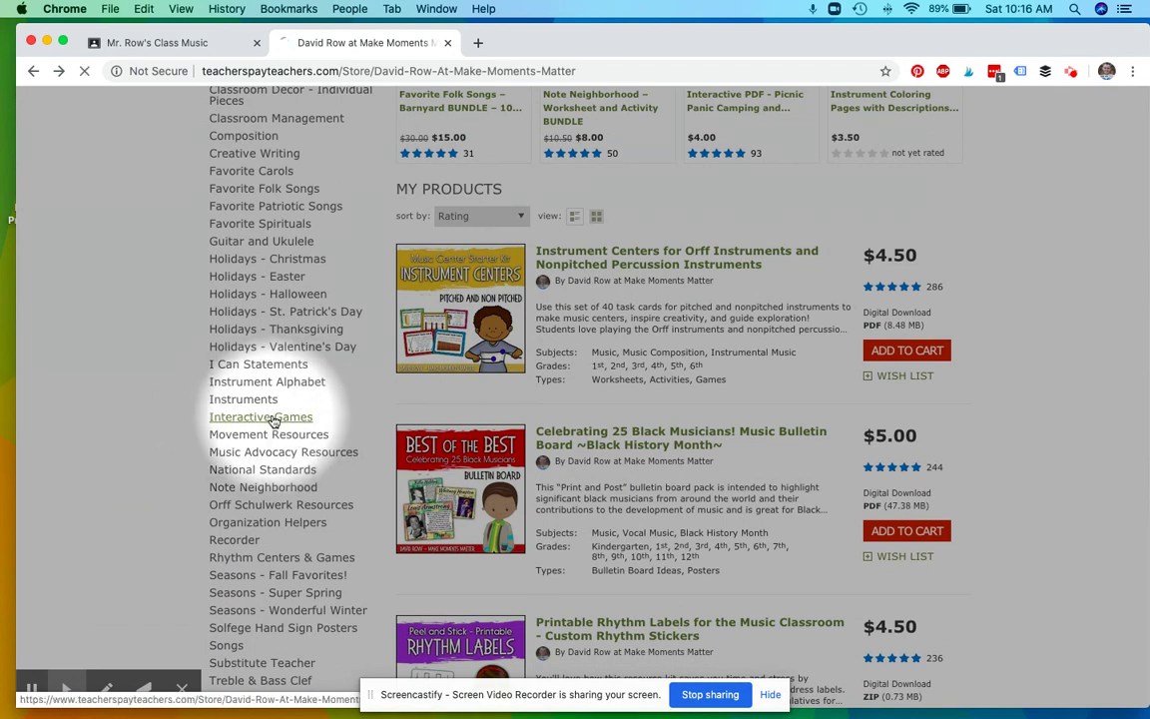
pyautogui.click(271, 420)
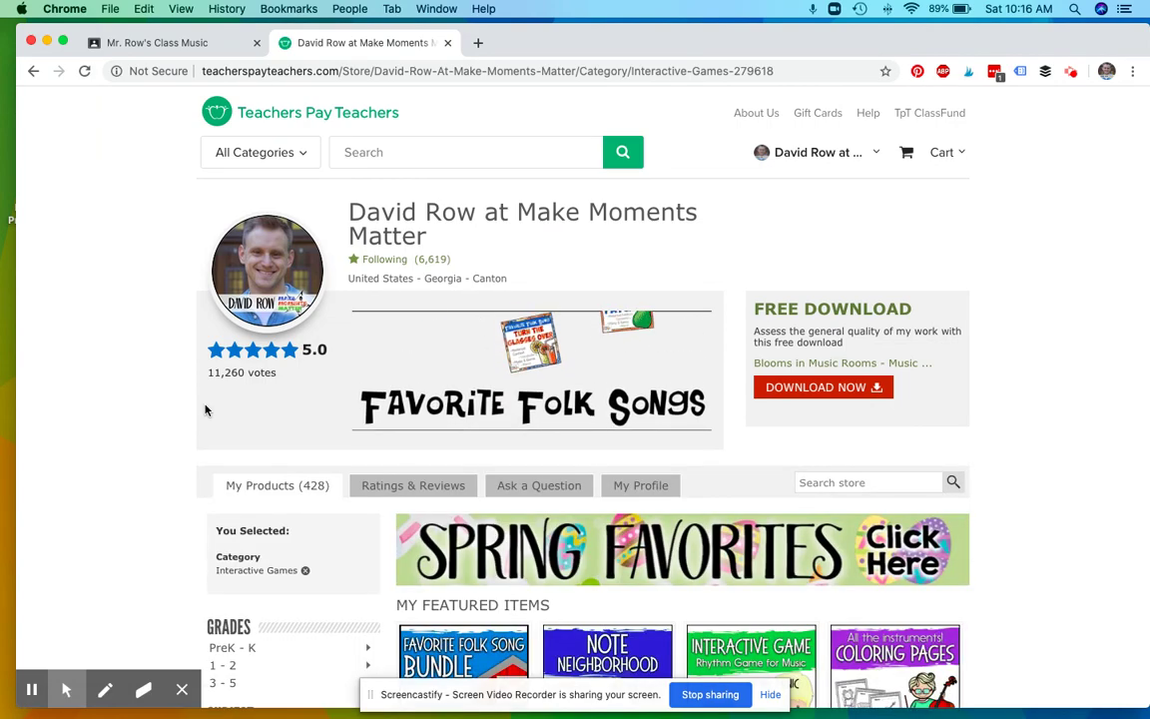
# Open the free Interactive Rhythm Games DEMO listing from the product list.
pyautogui.scroll(-6, 206, 410)
pyautogui.scroll(-10, 206, 410)
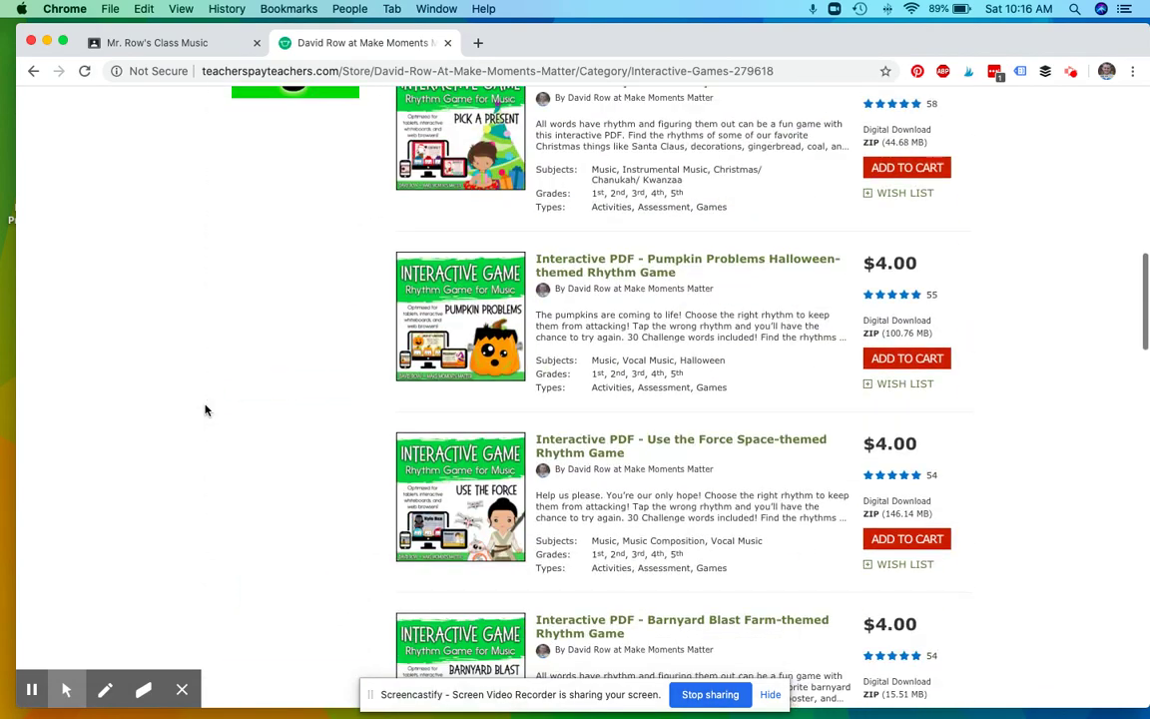
pyautogui.scroll(-10, 206, 411)
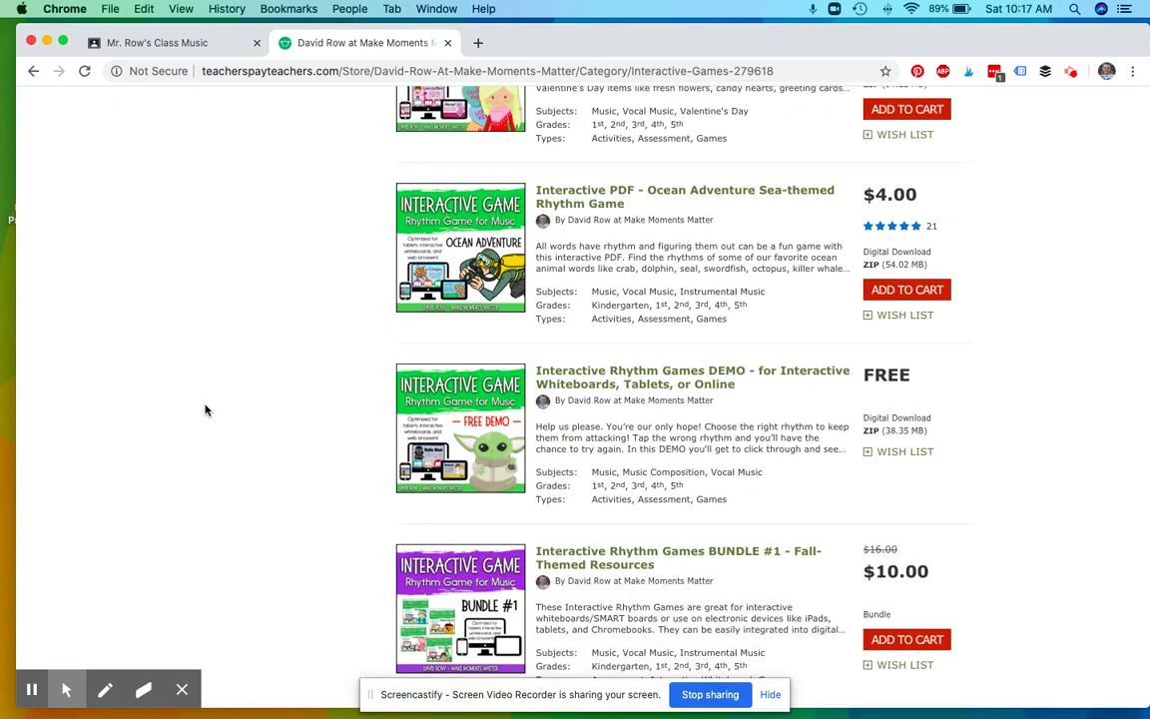
pyautogui.click(451, 443)
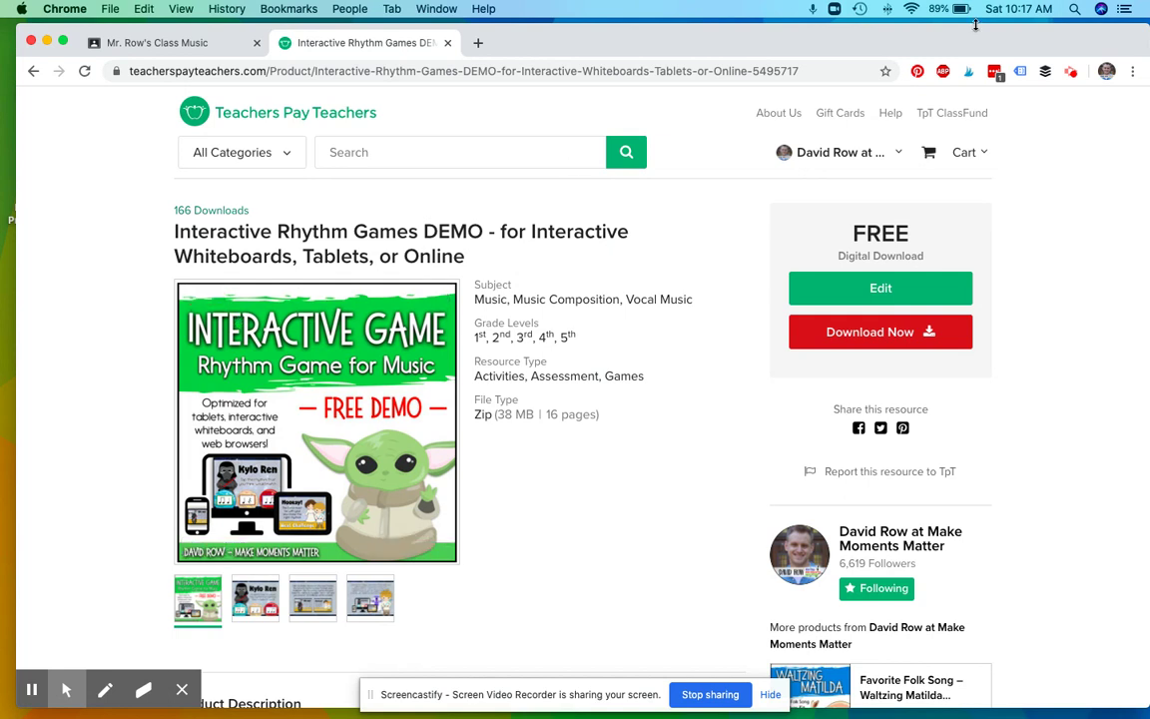
# Open the Interactive Whiteboard game PDF in Preview in full screen.
pyautogui.press('super+h')
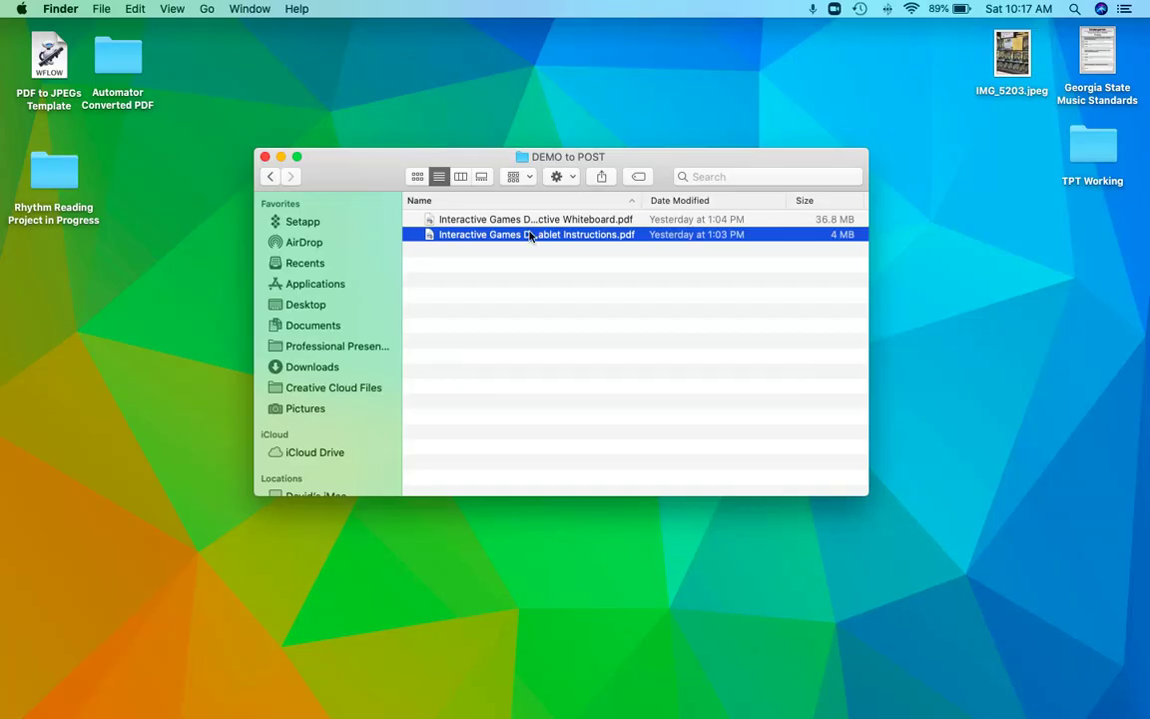
pyautogui.moveTo(506, 237); pyautogui.dragTo(484, 221)
pyautogui.click(483, 220)
pyautogui.doubleClick(461, 220)
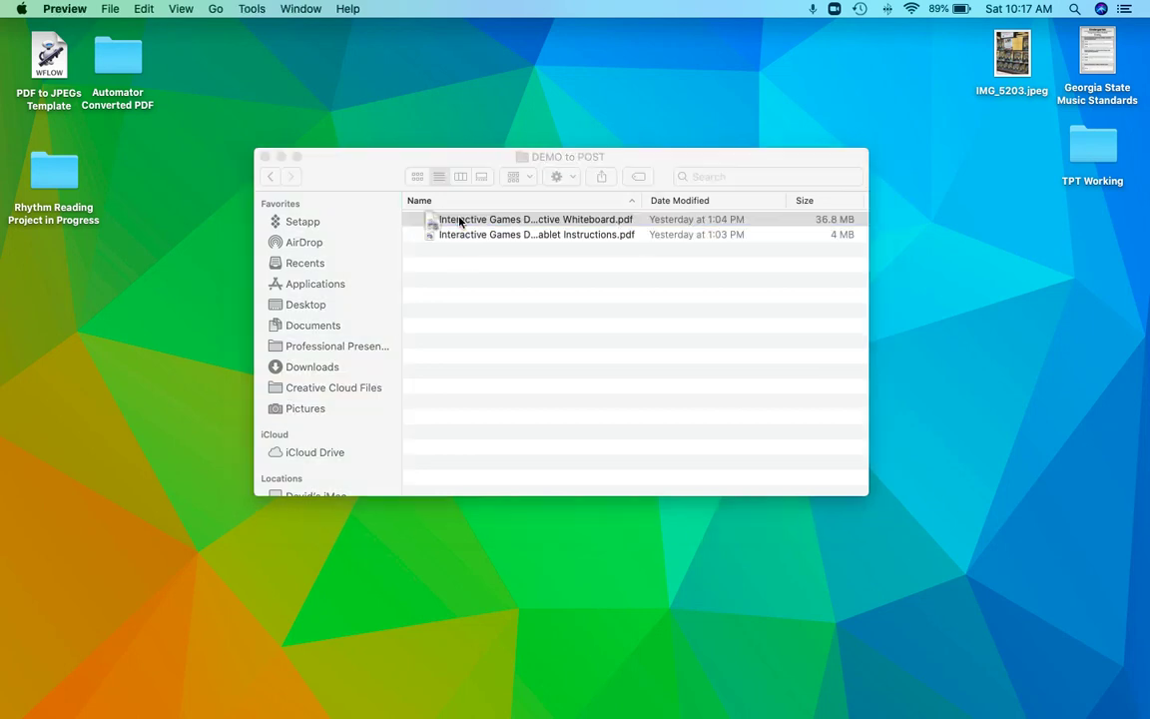
pyautogui.click(181, 9)
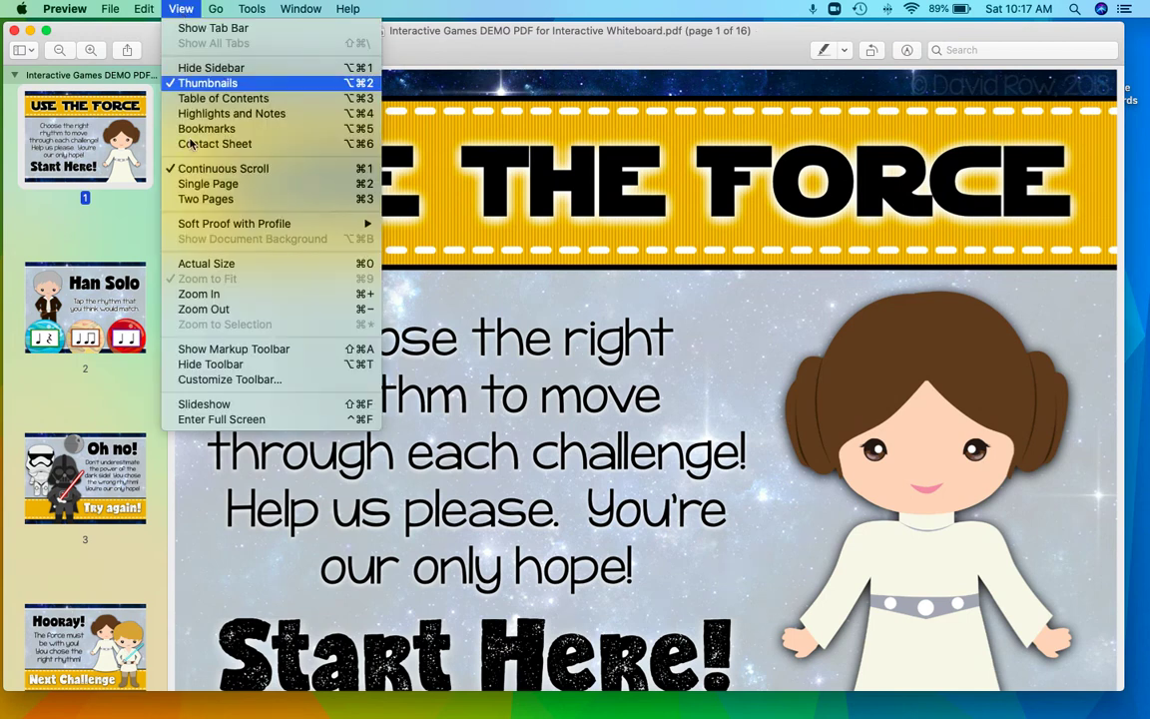
pyautogui.click(186, 419)
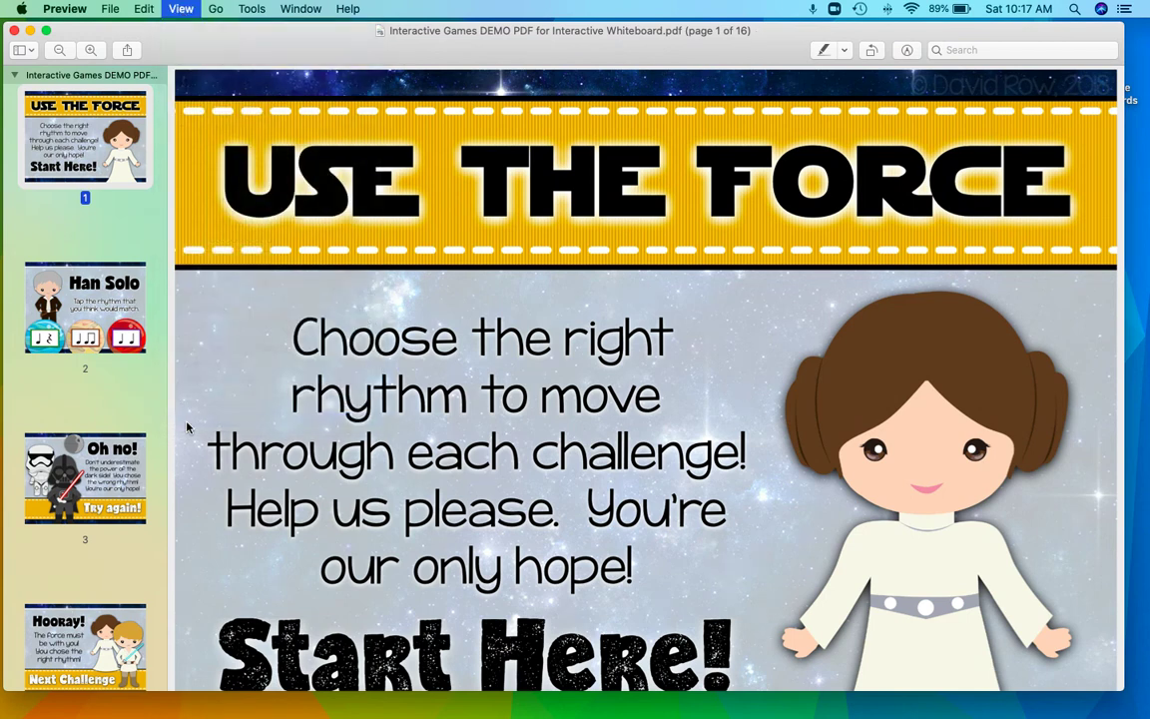
# Play the Han Solo and Tie Fighter rhythm challenges, then exit full screen and quit Preview.
pyautogui.click(281, 594)
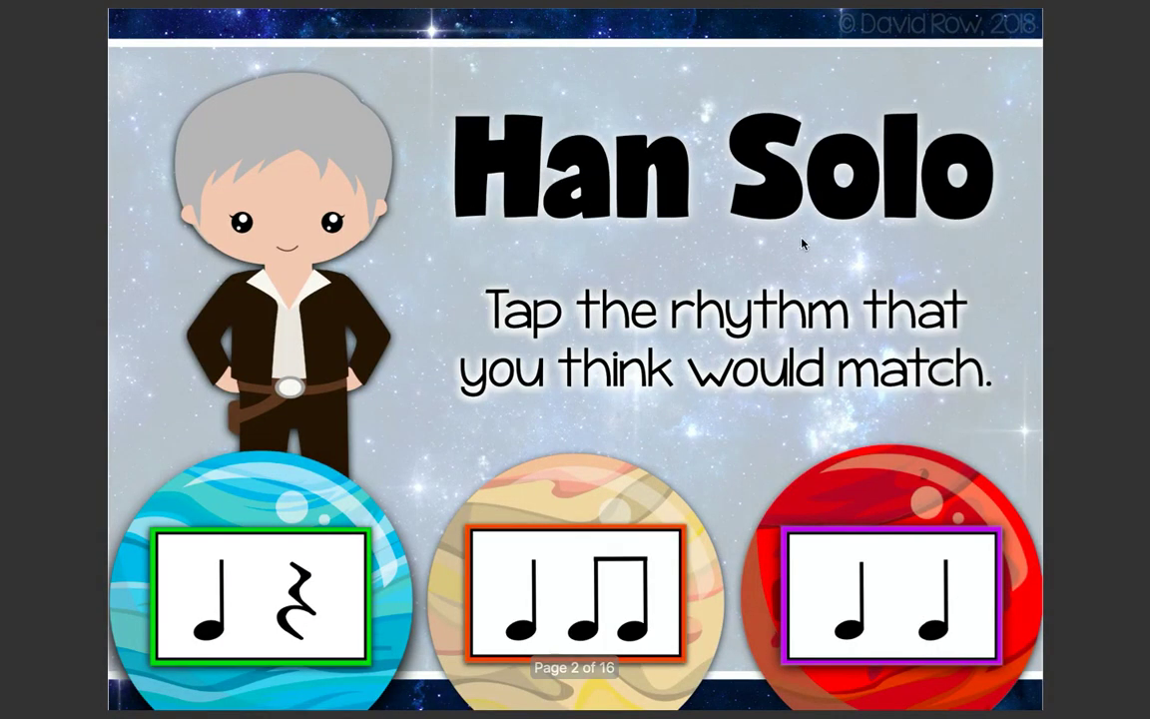
pyautogui.click(898, 568)
pyautogui.click(756, 573)
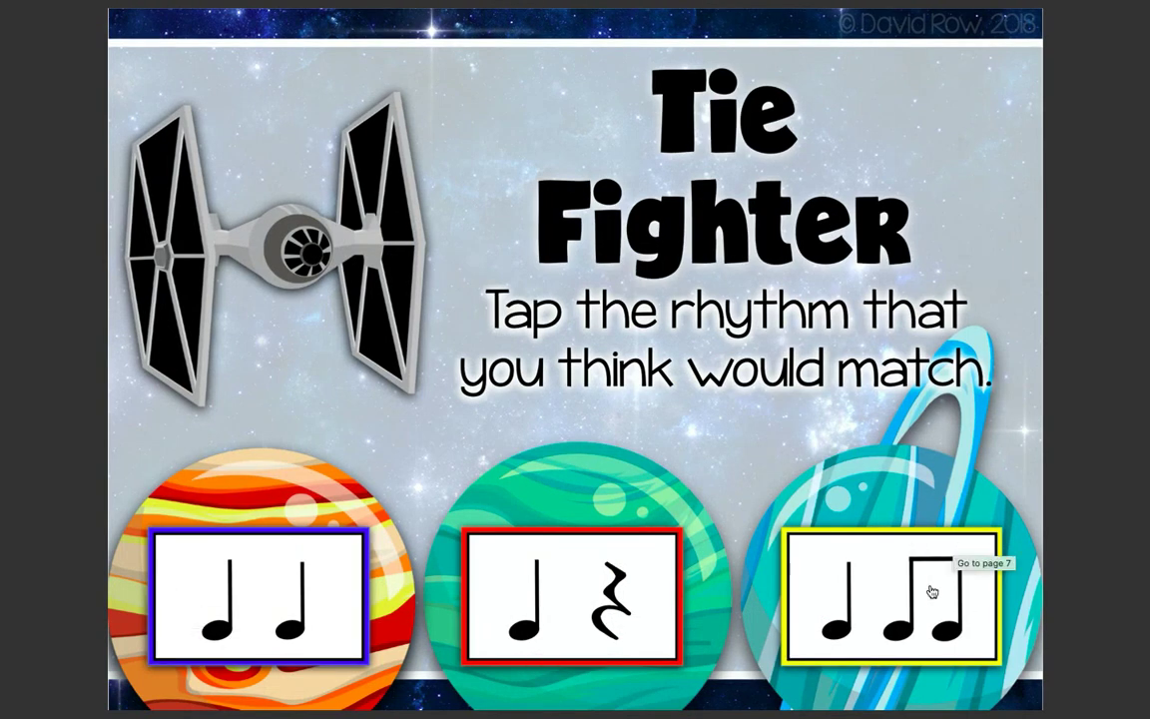
pyautogui.click(928, 649)
pyautogui.click(532, 585)
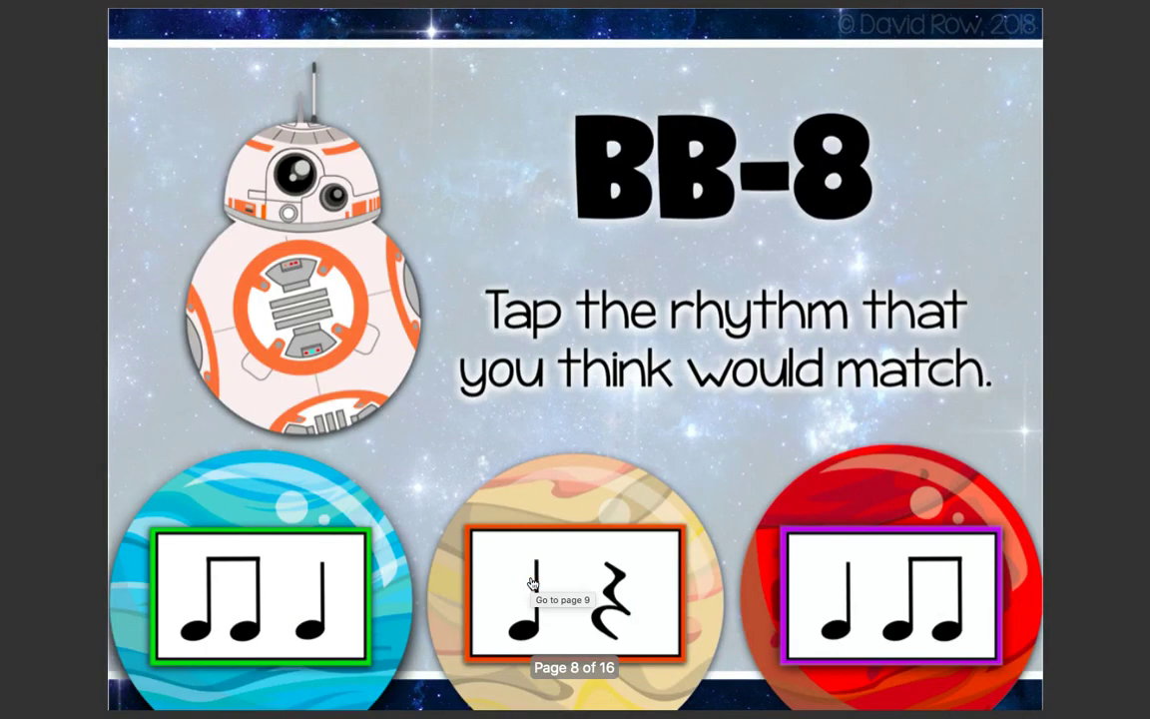
pyautogui.press('Escape')
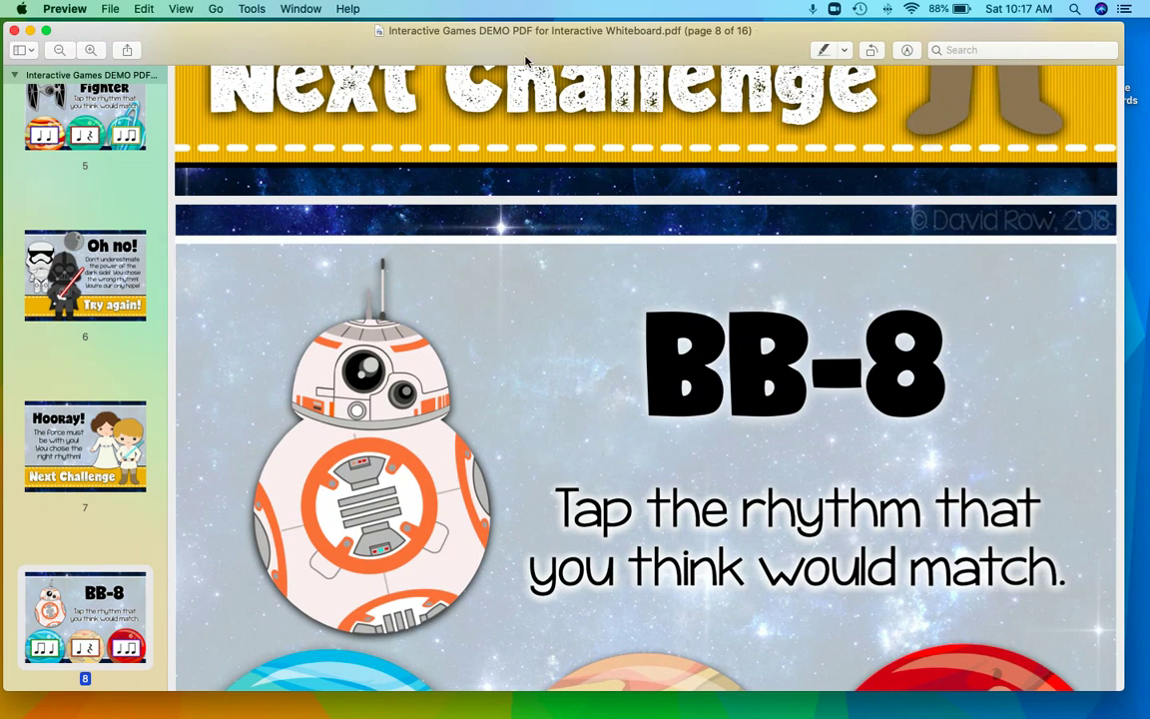
pyautogui.press('super+q')
# Open the QR and Tablet Instructions PDF and browse to page 4 with the game link.
pyautogui.click(454, 235)
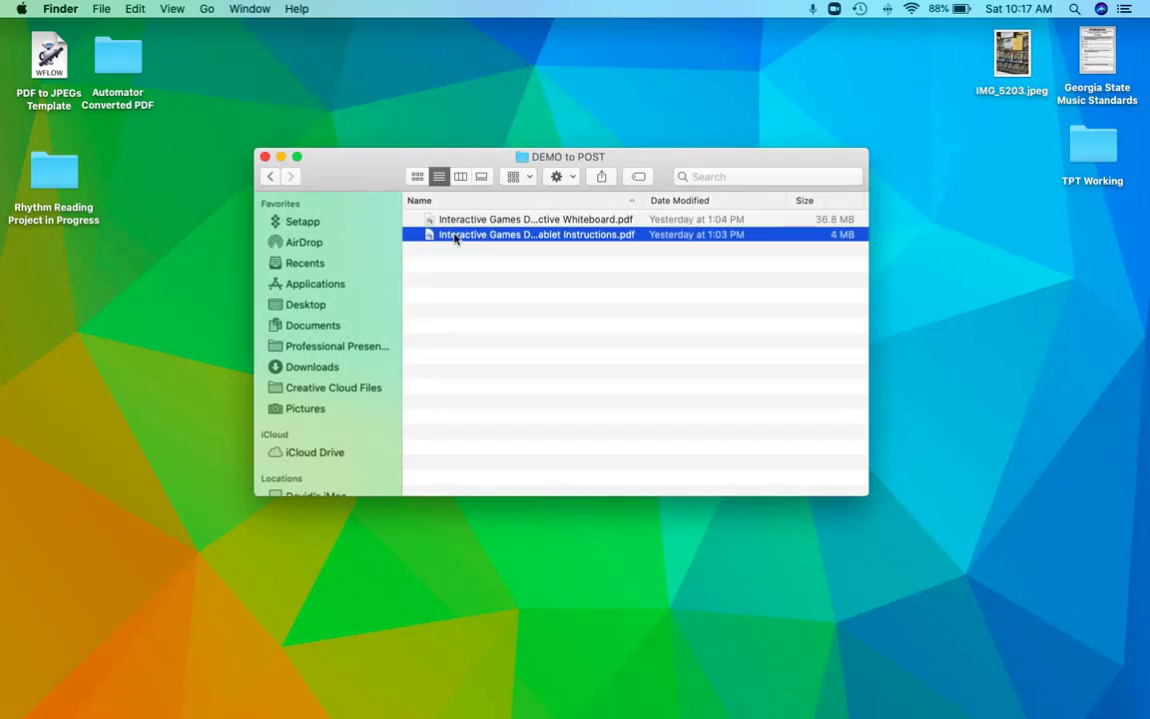
pyautogui.doubleClick(449, 237)
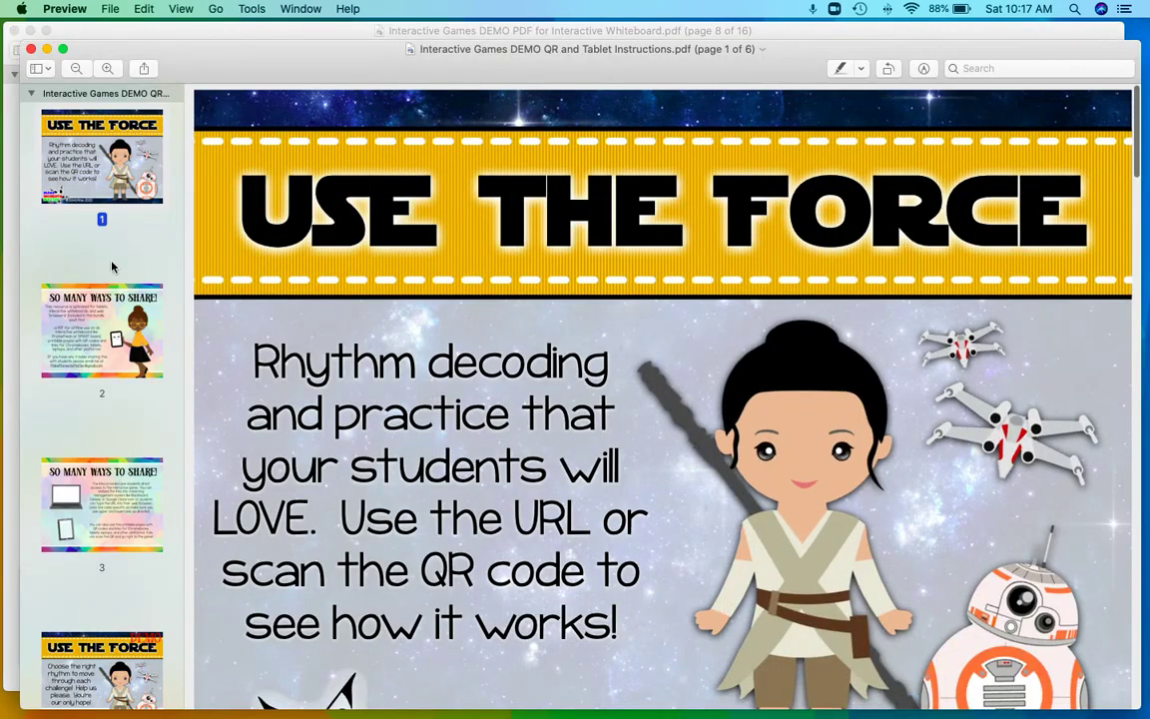
pyautogui.click(88, 298)
pyautogui.scroll(-2, 88, 298)
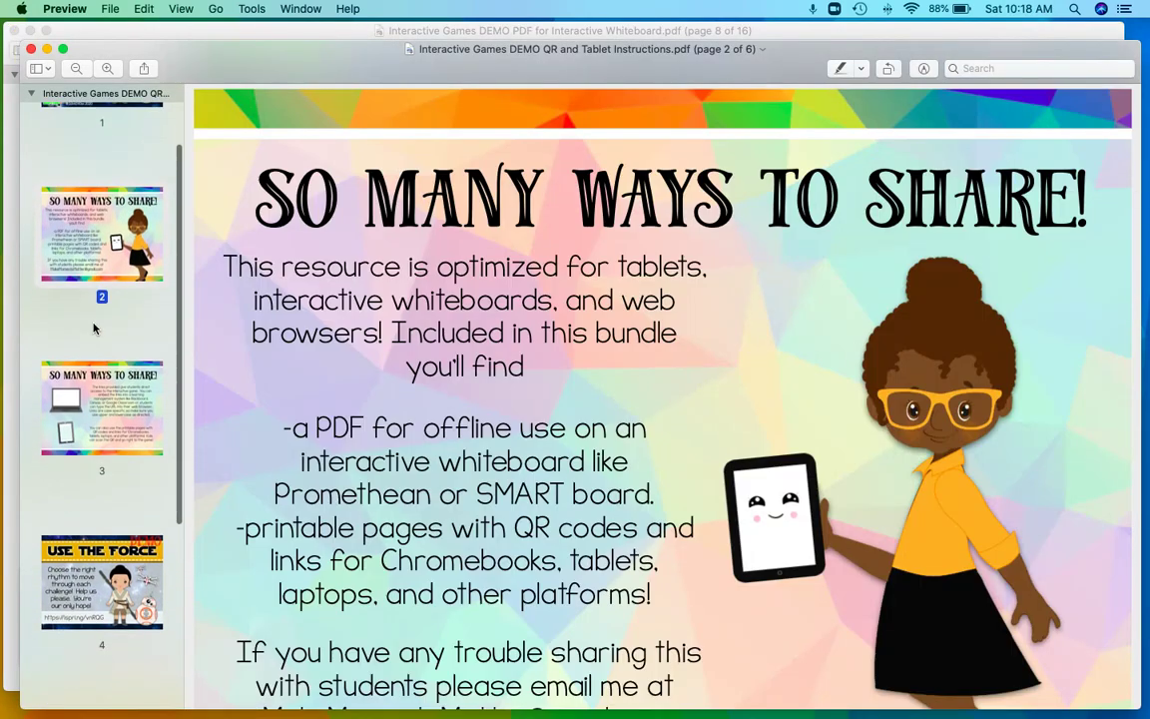
pyautogui.click(100, 407)
pyautogui.scroll(-5, 100, 420)
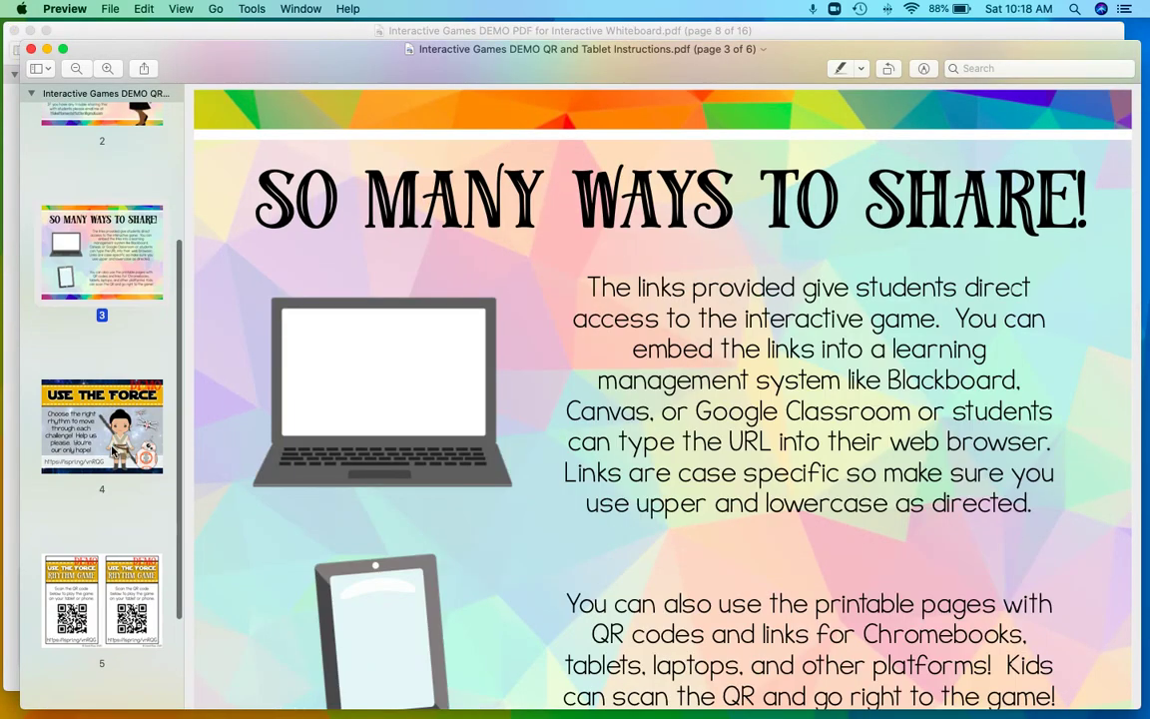
pyautogui.click(100, 429)
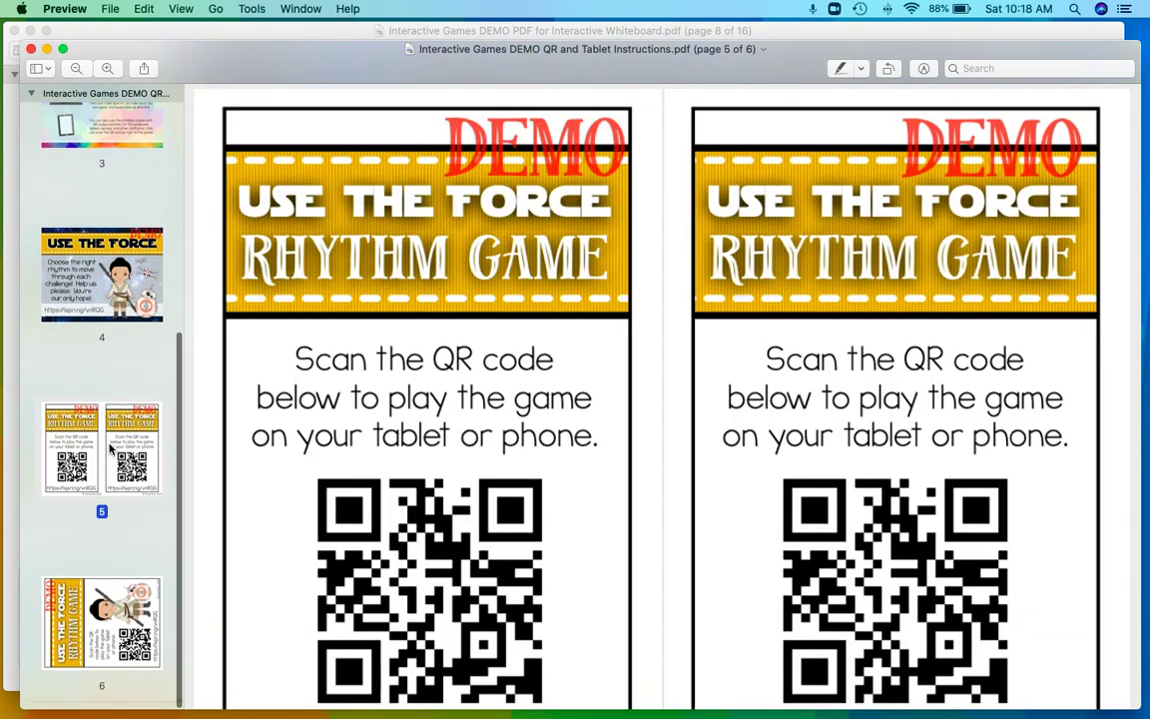
pyautogui.press('super+minus')
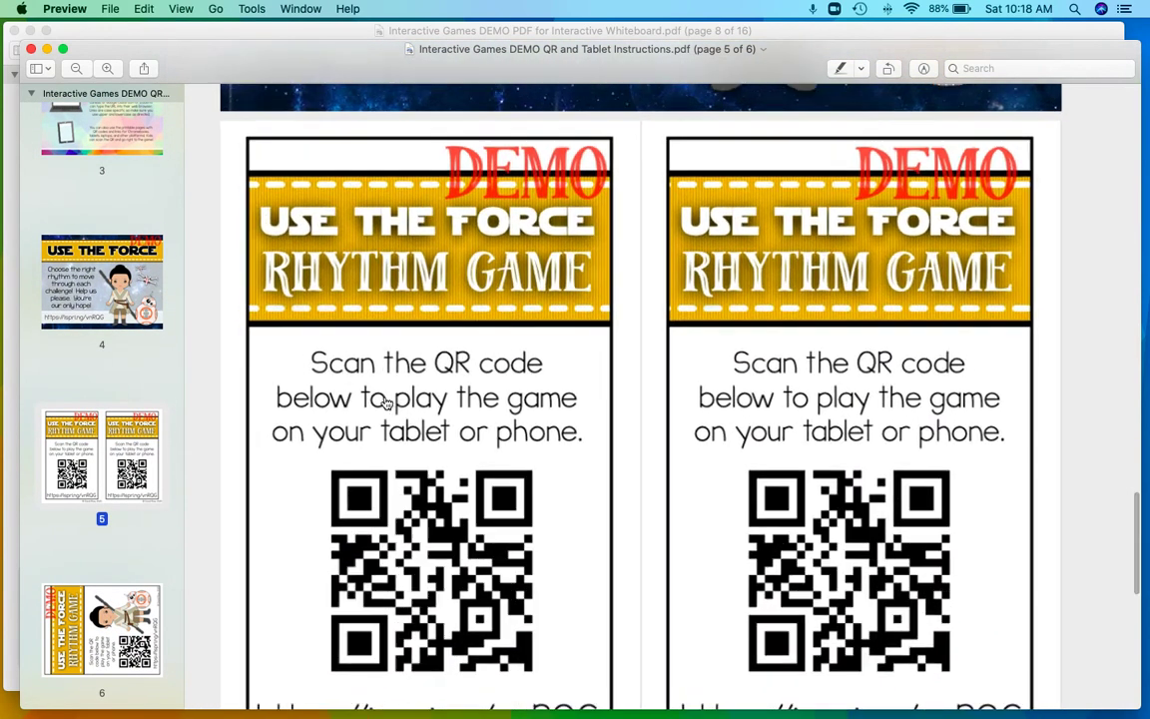
pyautogui.scroll(-2, 386, 403)
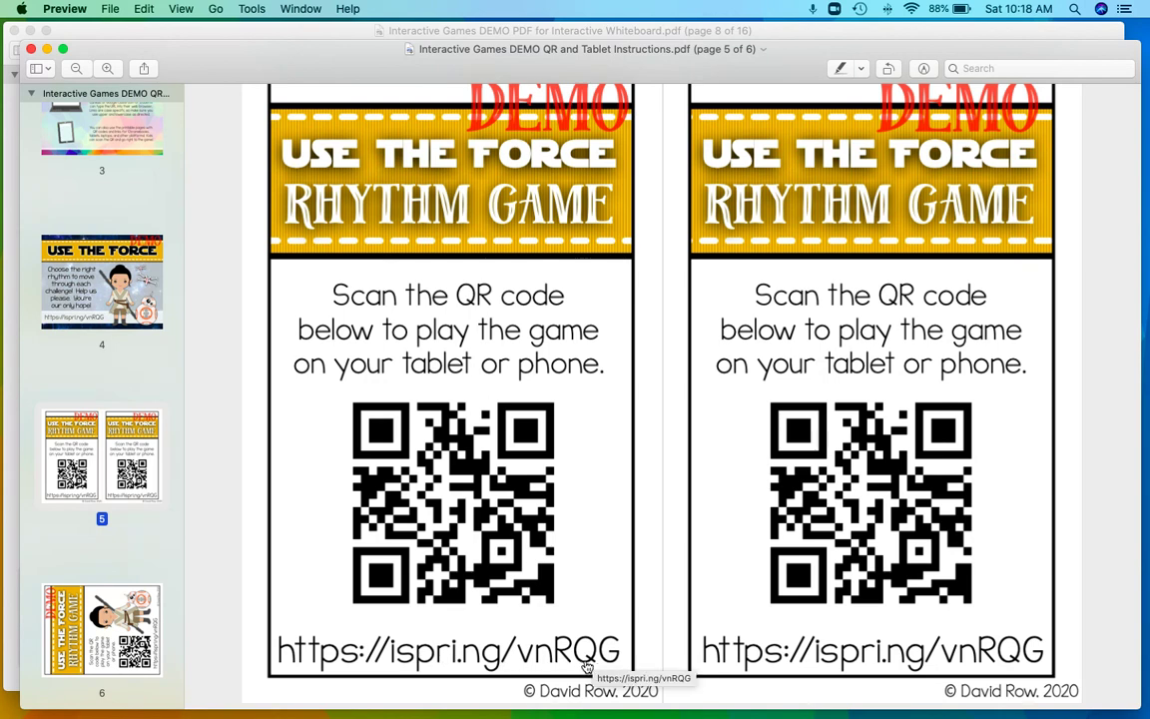
pyautogui.press('Down')
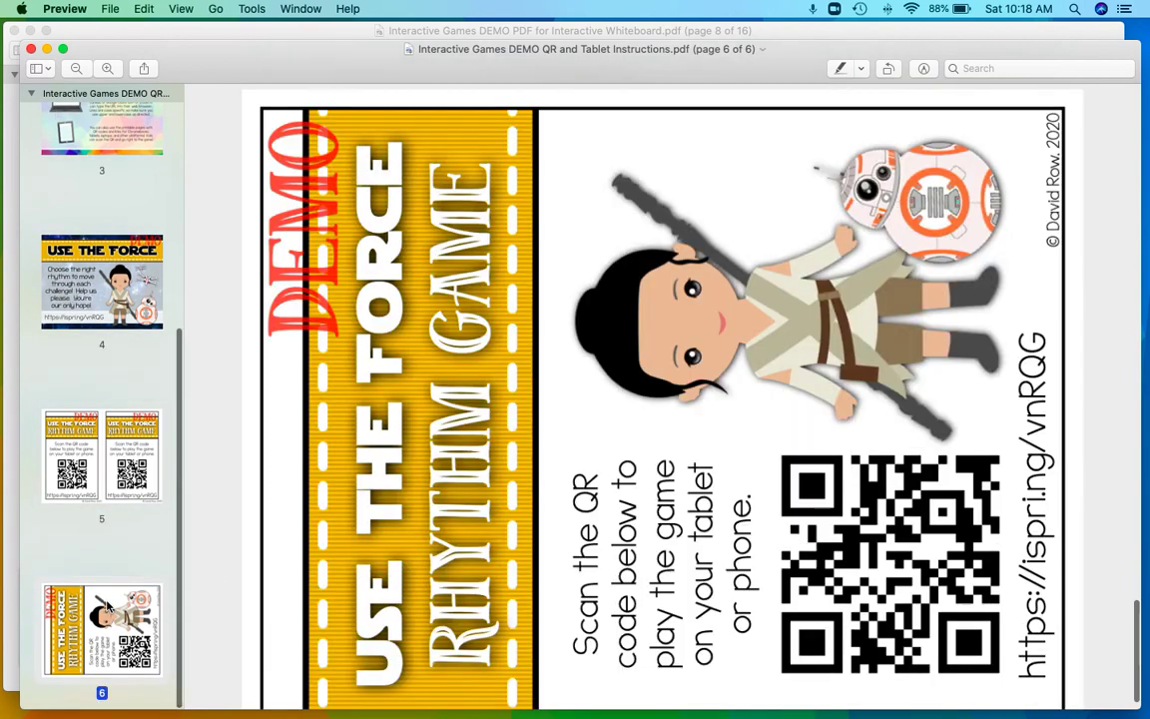
pyautogui.click(107, 285)
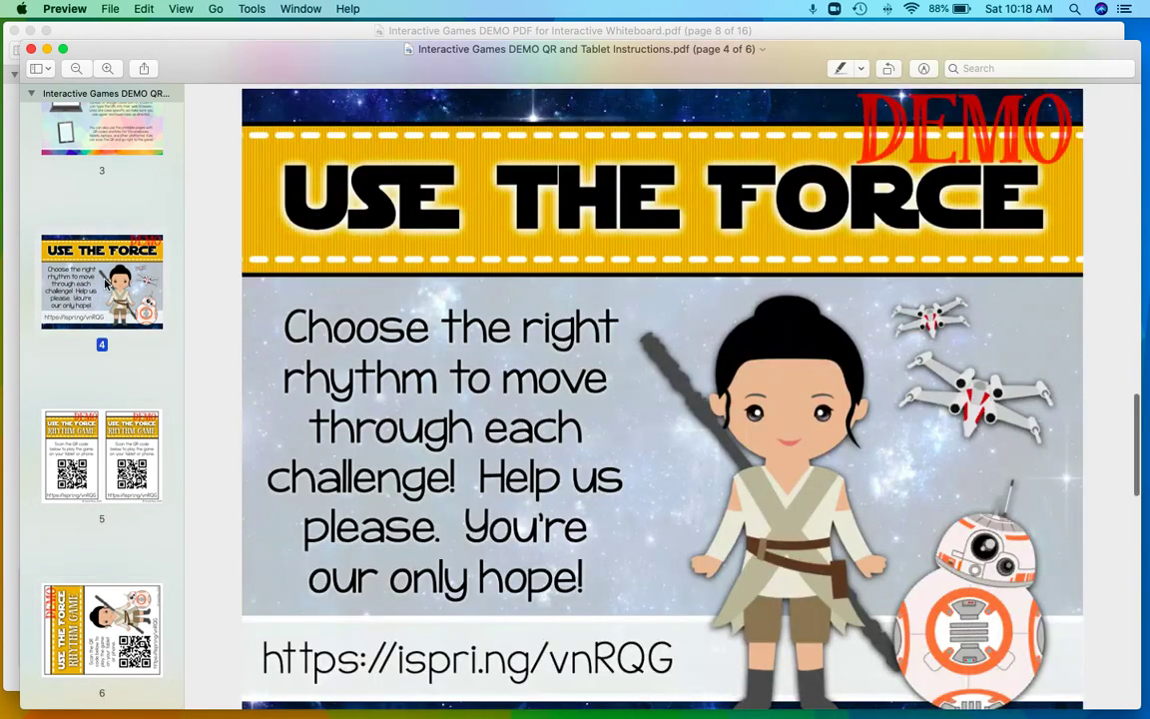
pyautogui.rightClick(673, 654)
pyautogui.click(712, 428)
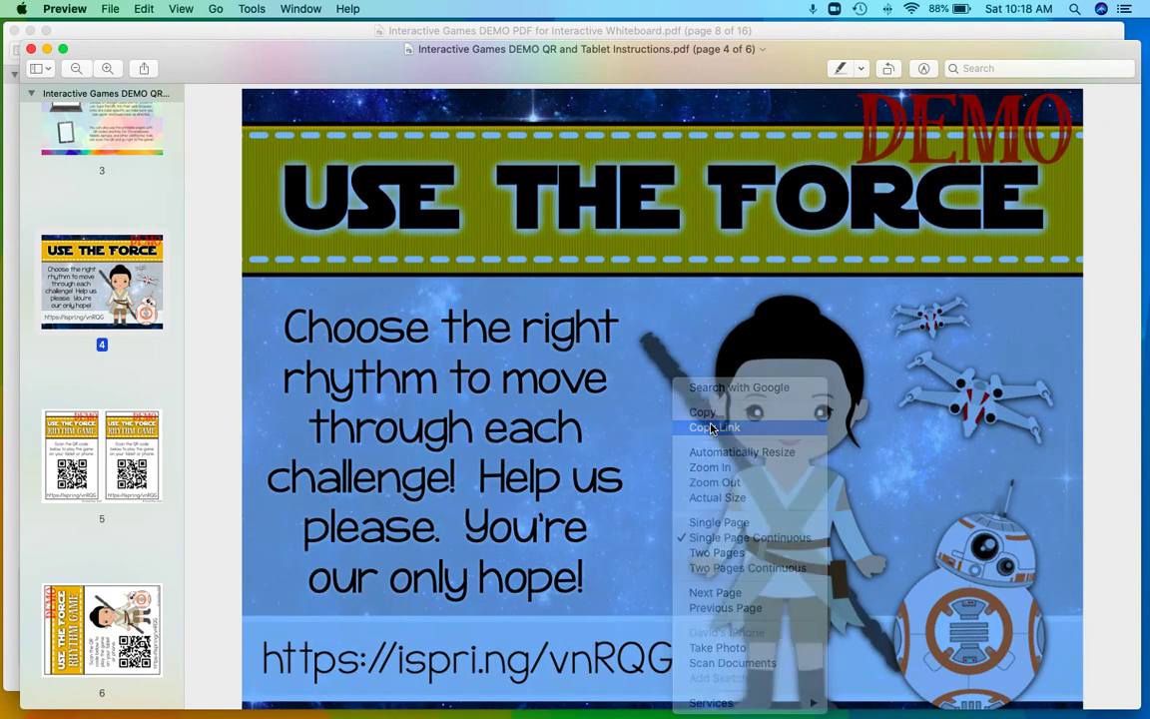
pyautogui.press('super+Tab')
pyautogui.press('super+Tab')
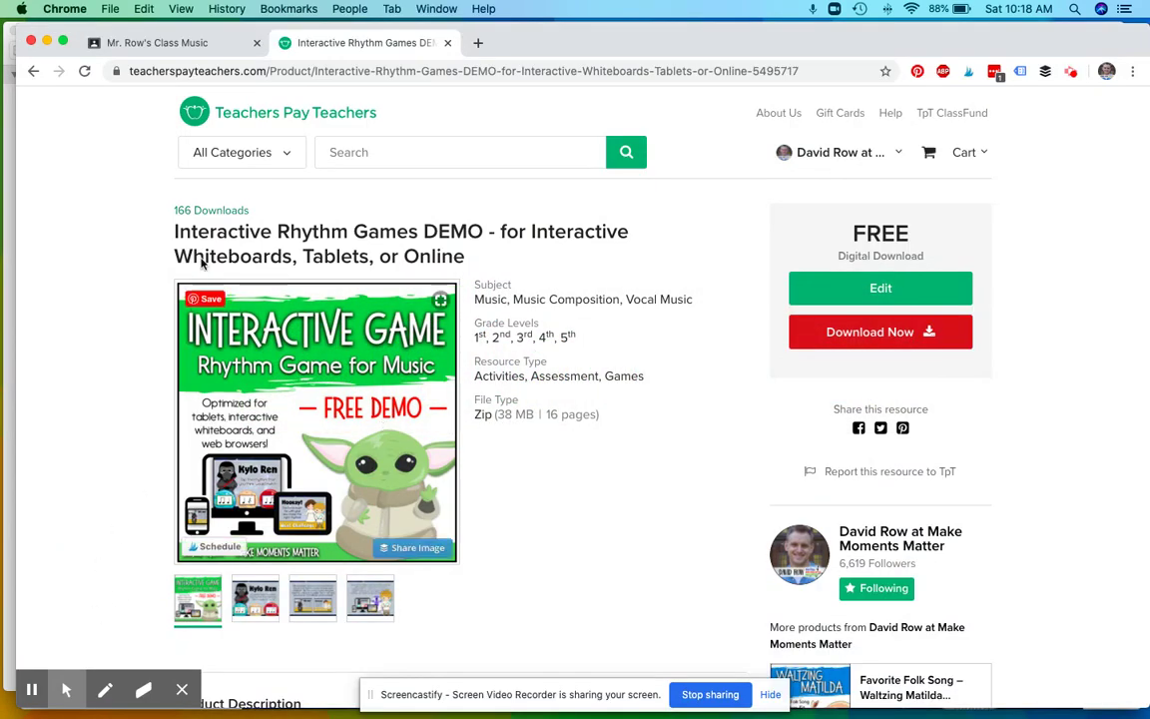
pyautogui.click(170, 47)
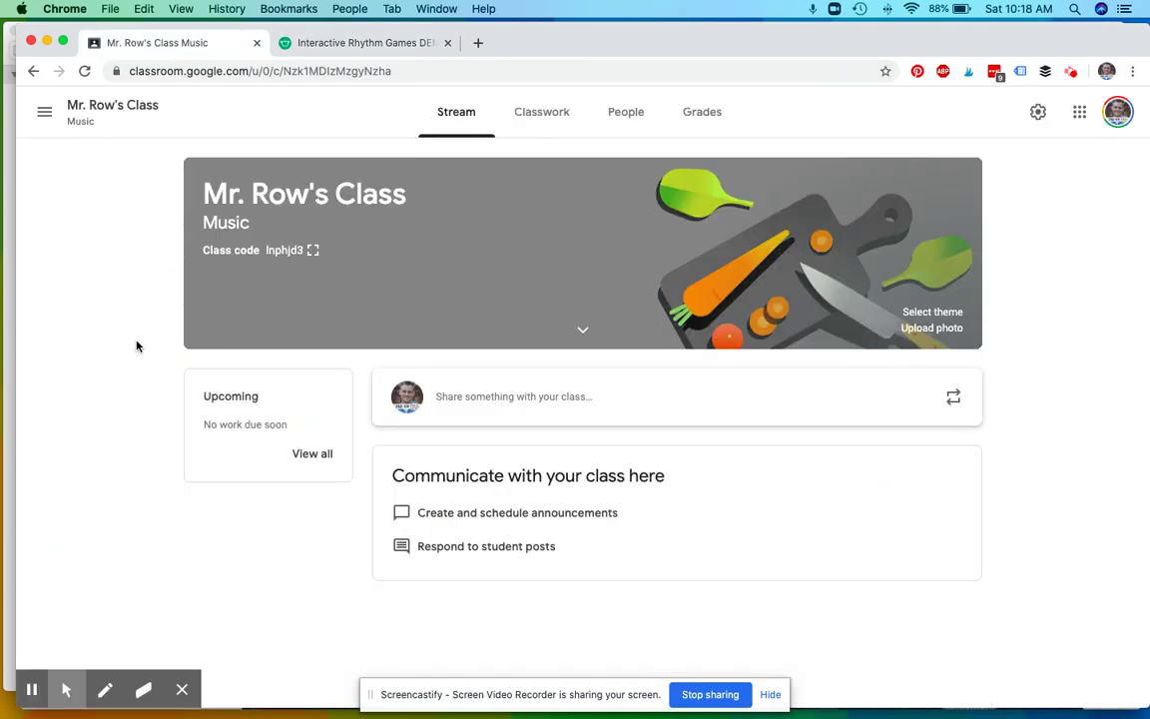
# Go to the class's Classwork page and start a new assignment from Create.
pyautogui.moveTo(62, 688)
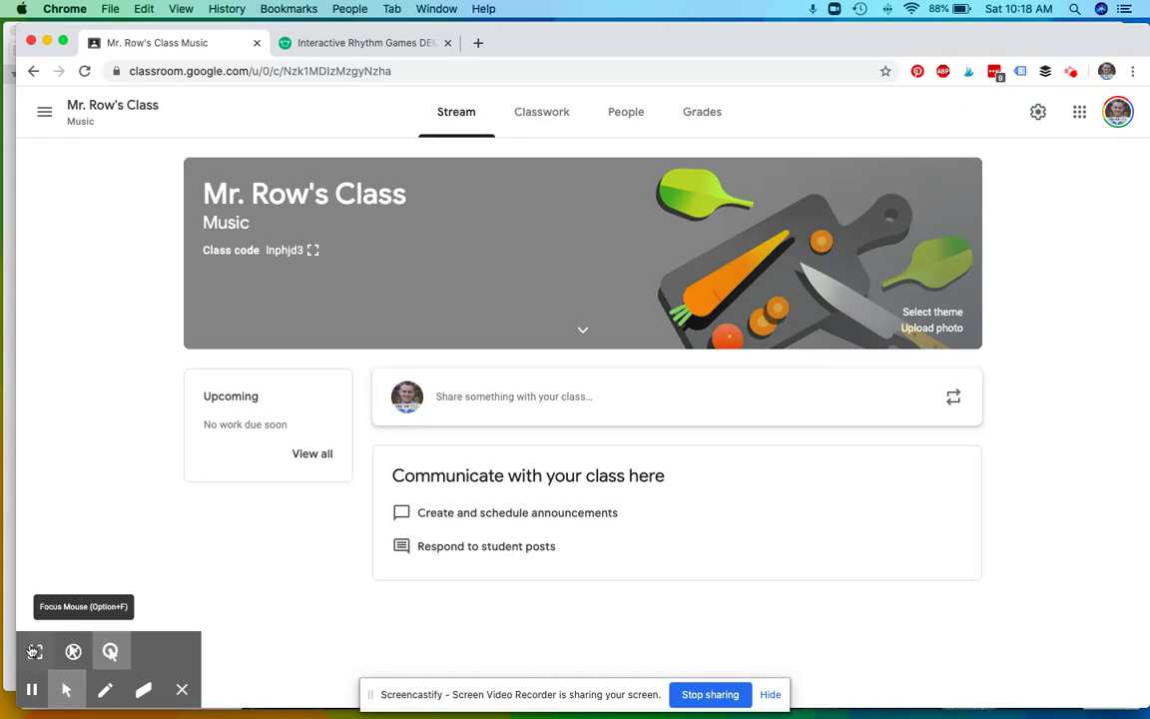
pyautogui.click(73, 651)
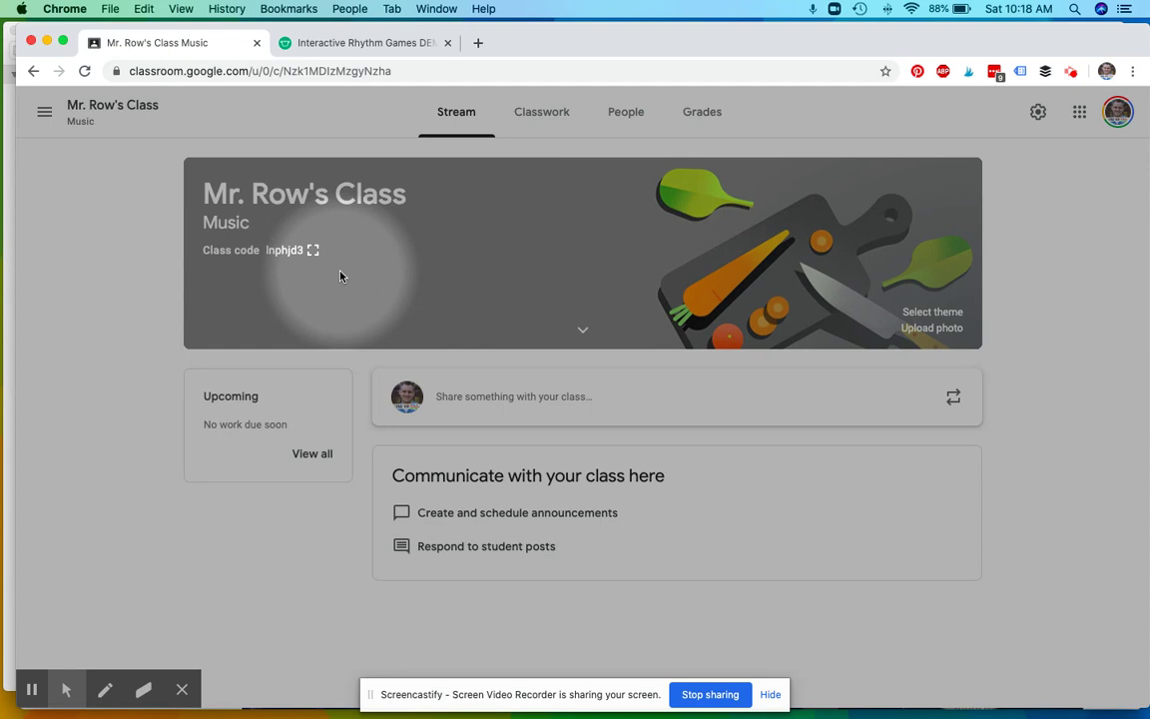
pyautogui.click(541, 126)
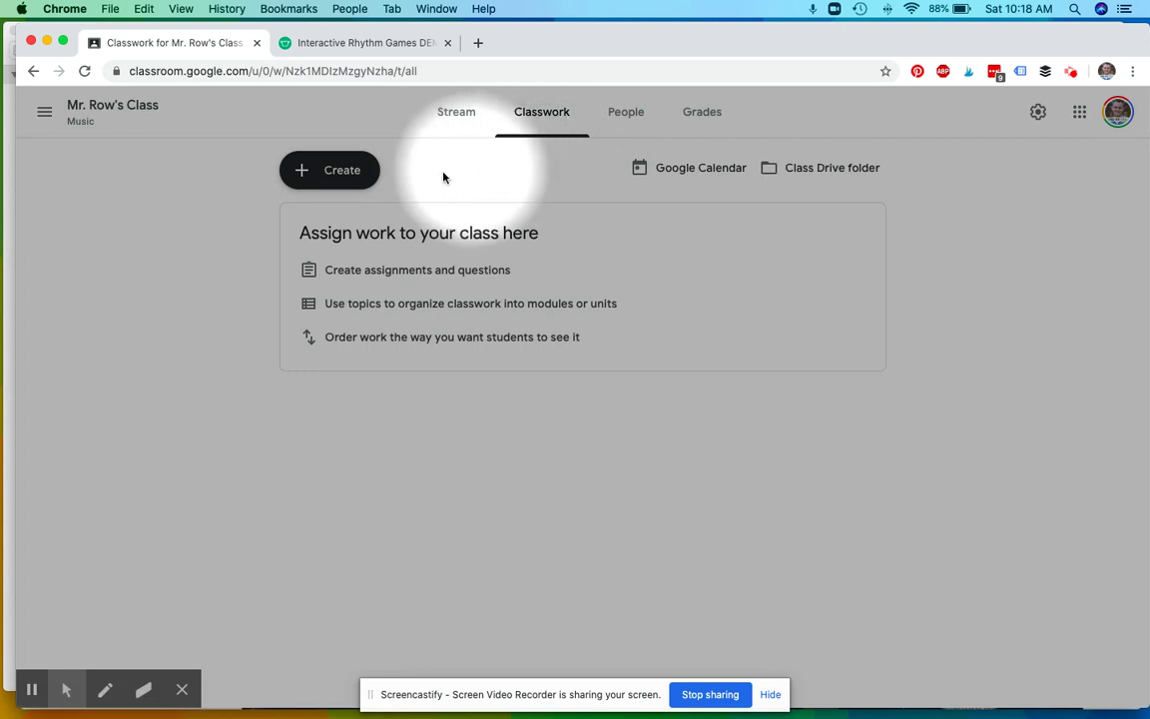
pyautogui.click(326, 182)
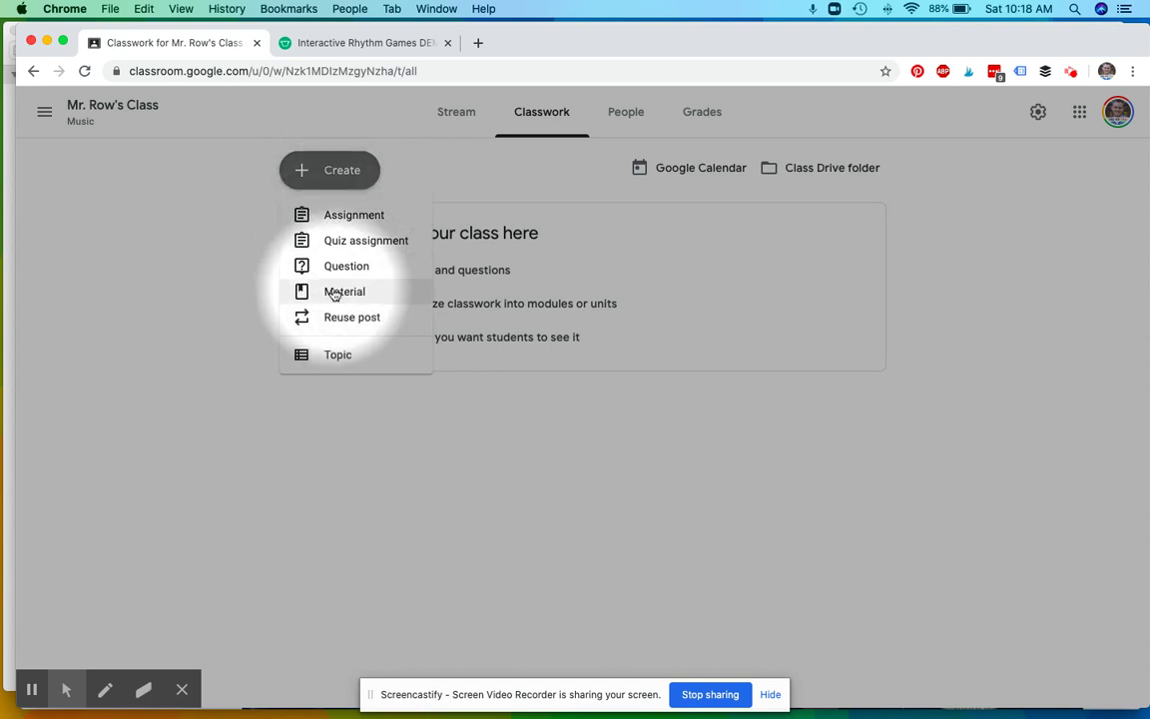
pyautogui.click(341, 222)
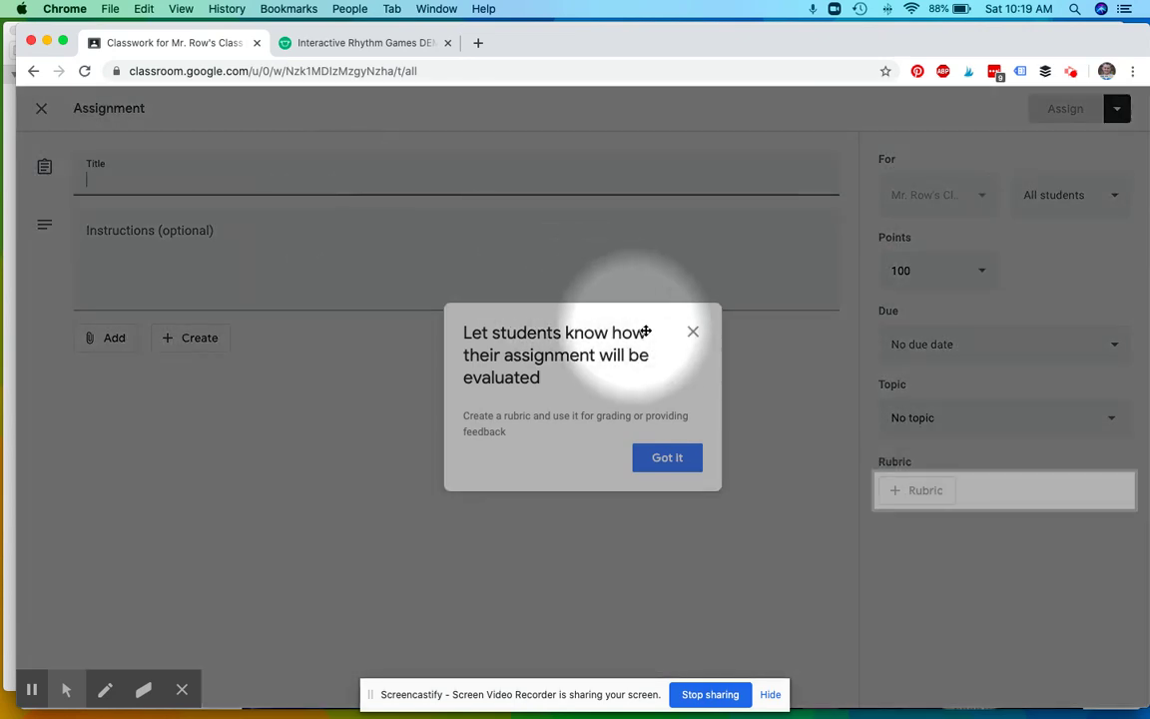
# Dismiss the rubric tip and choose Add > Link on the new assignment.
pyautogui.click(693, 332)
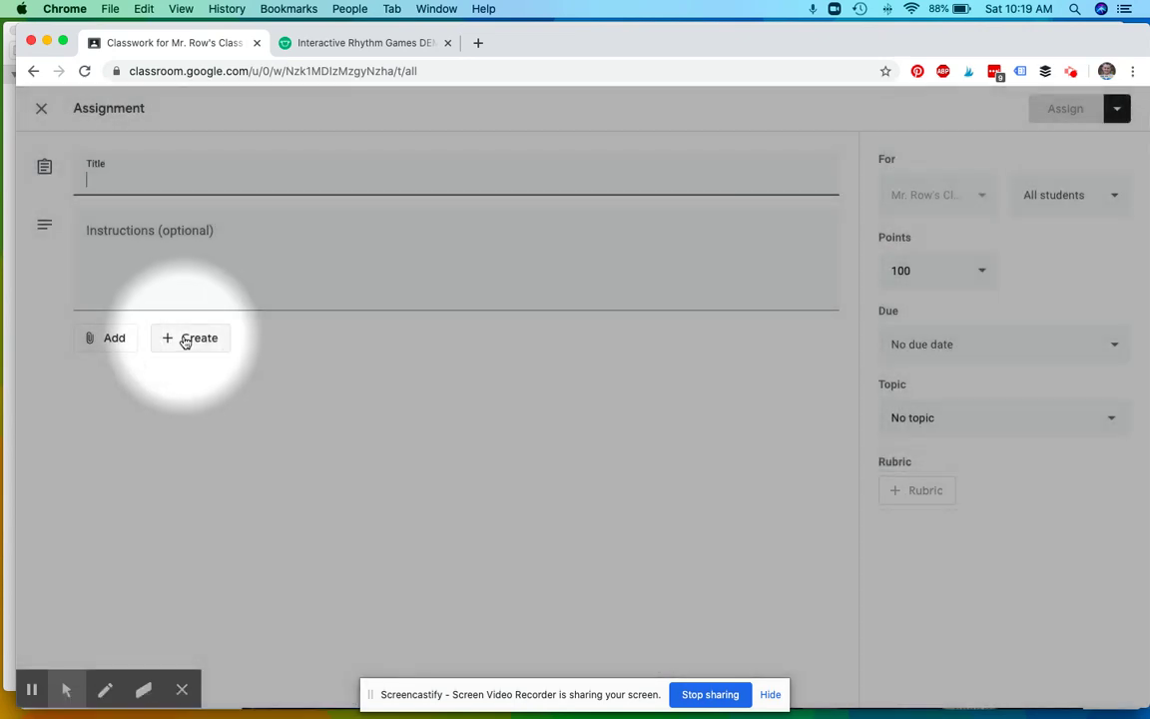
pyautogui.click(185, 338)
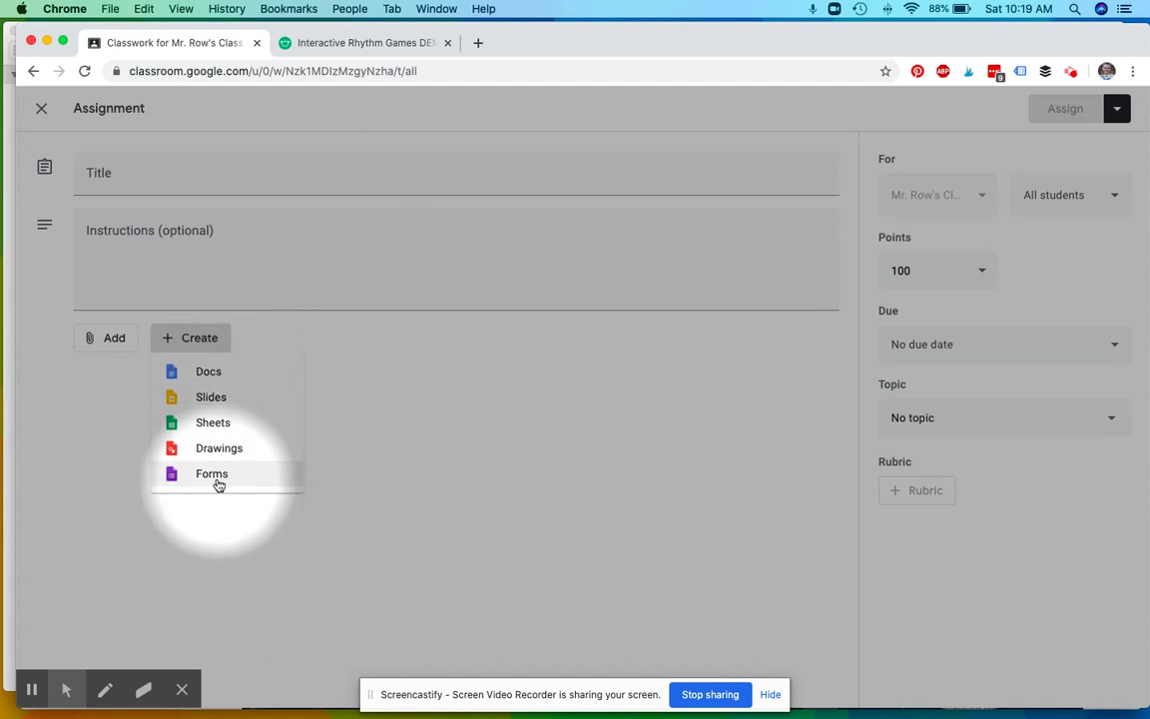
pyautogui.click(116, 345)
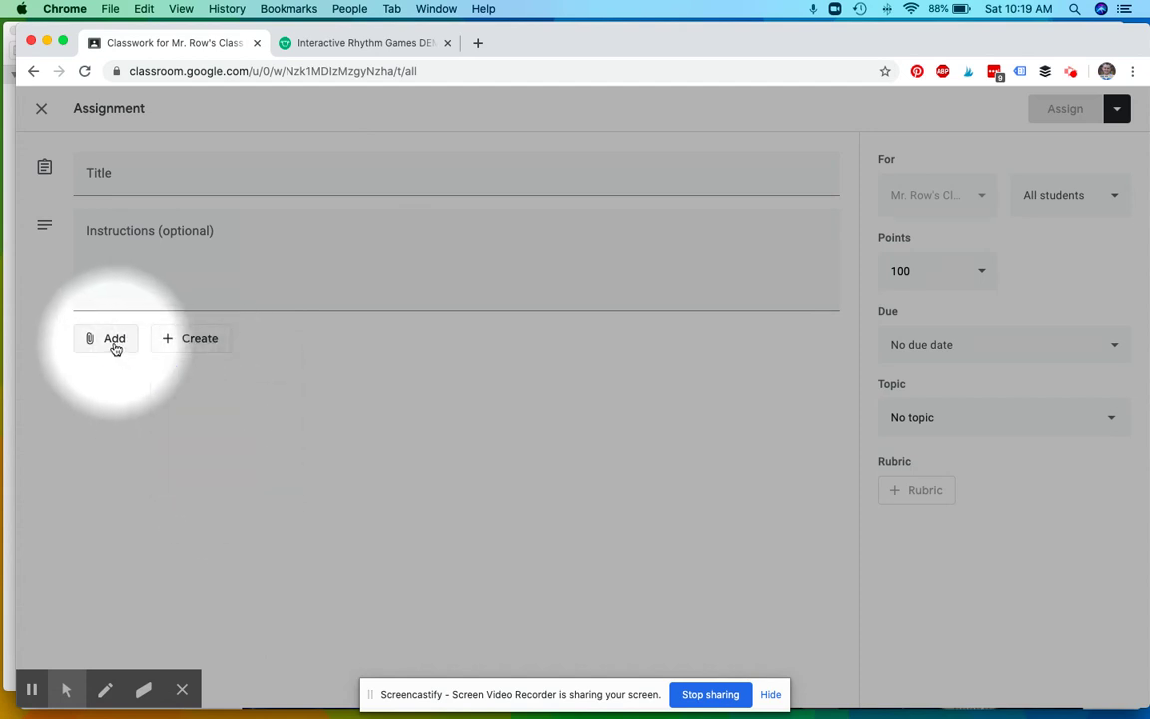
pyautogui.click(112, 343)
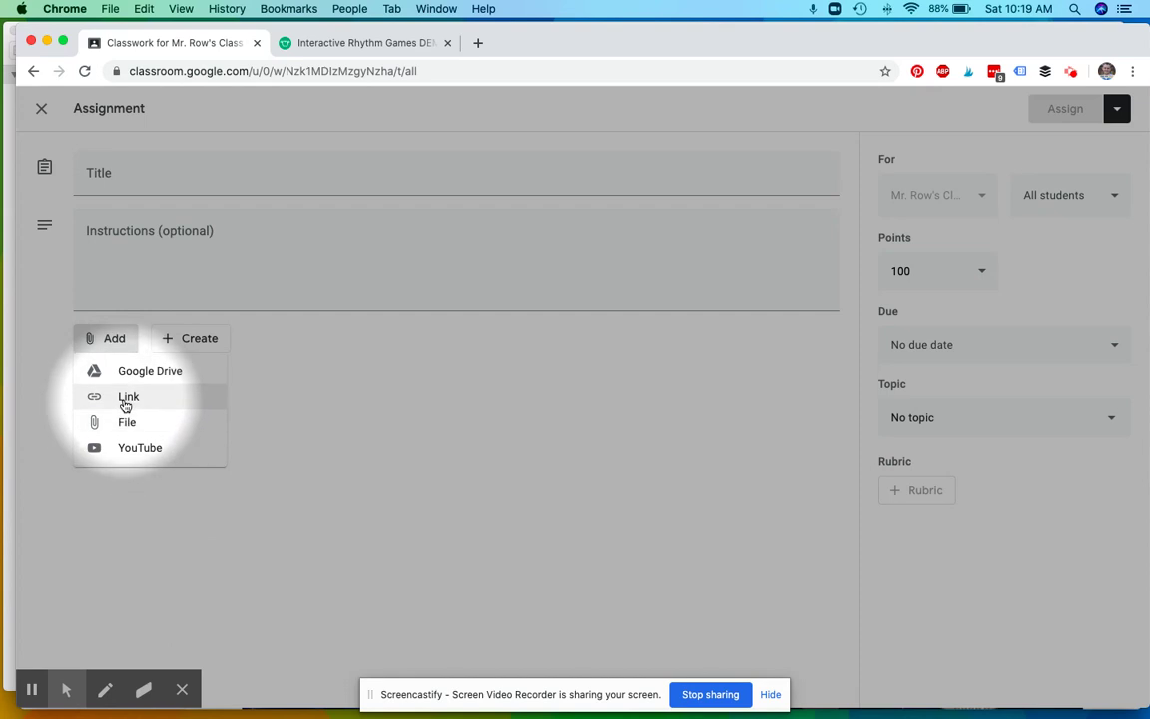
pyautogui.click(126, 399)
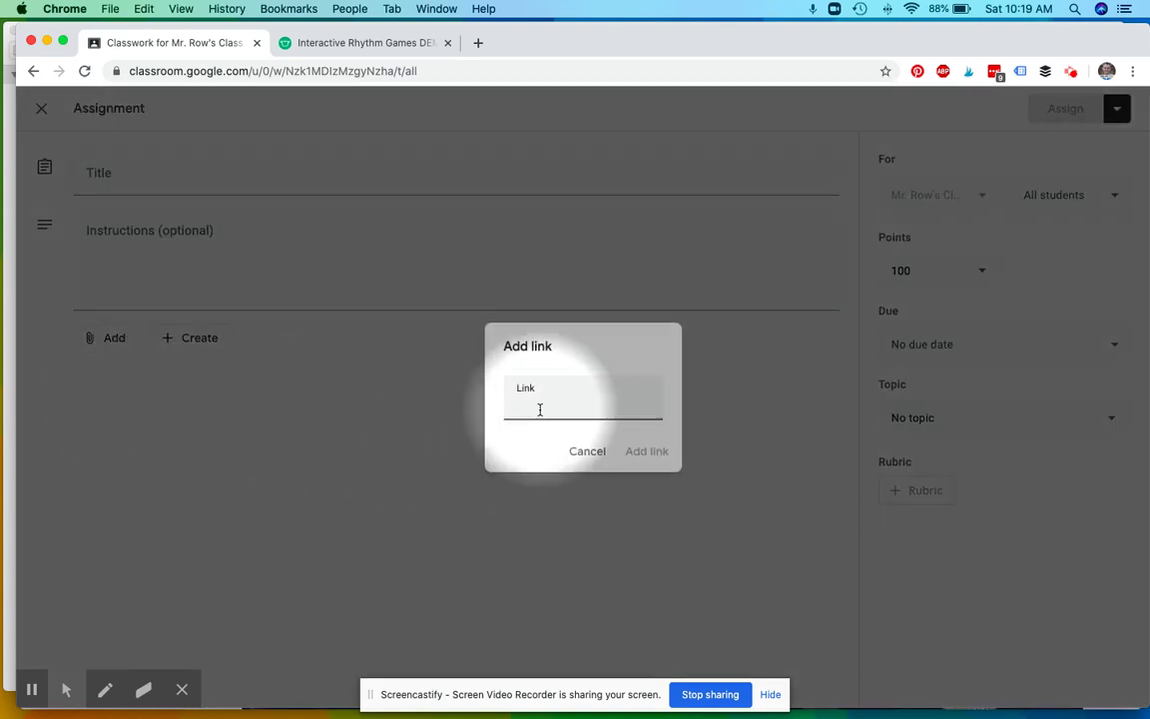
pyautogui.write('https://ispri.ng/vnRQG')
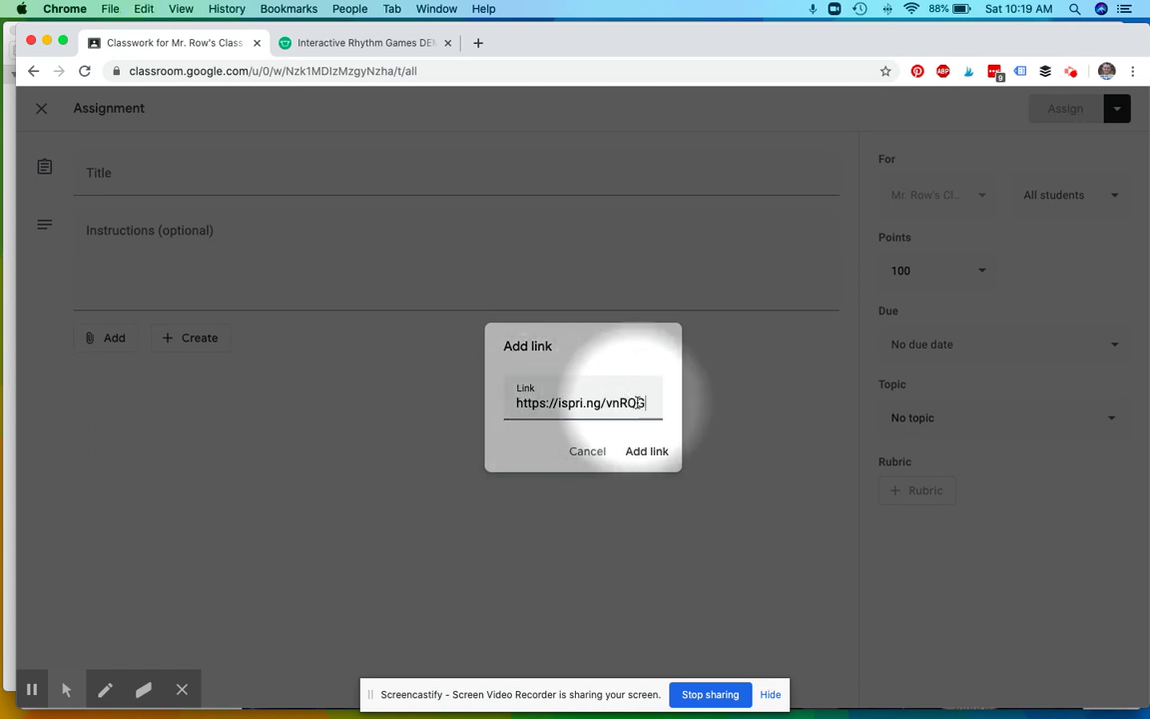
pyautogui.click(646, 451)
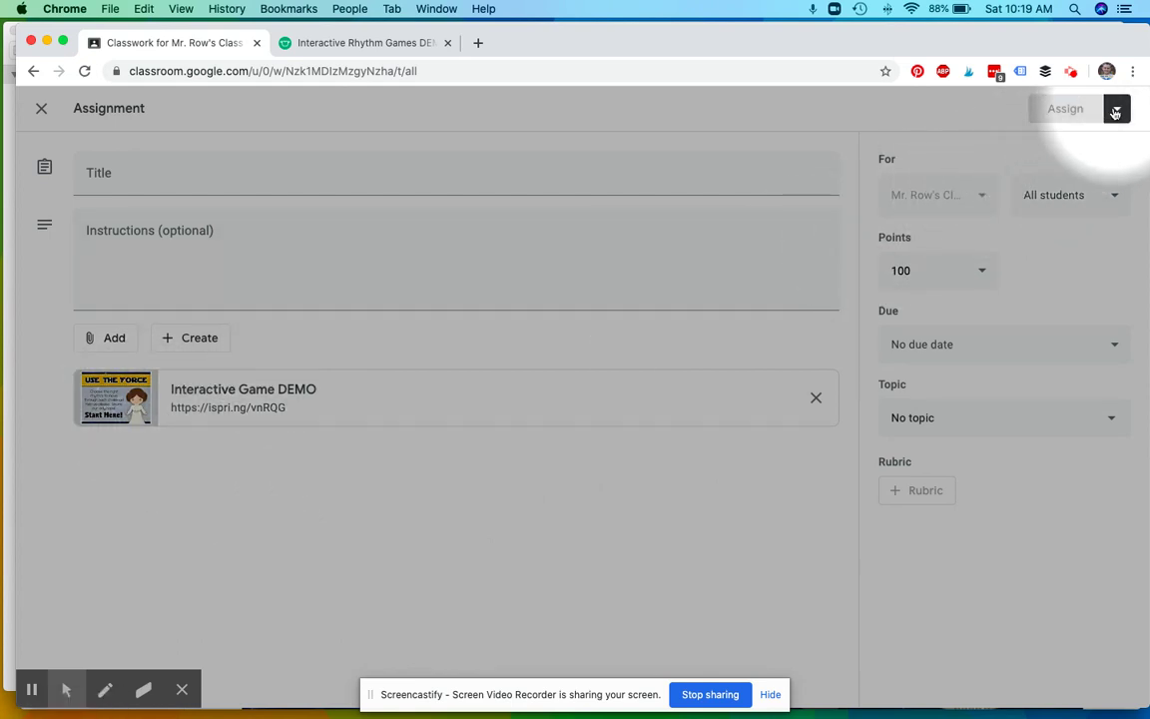
pyautogui.click(1085, 198)
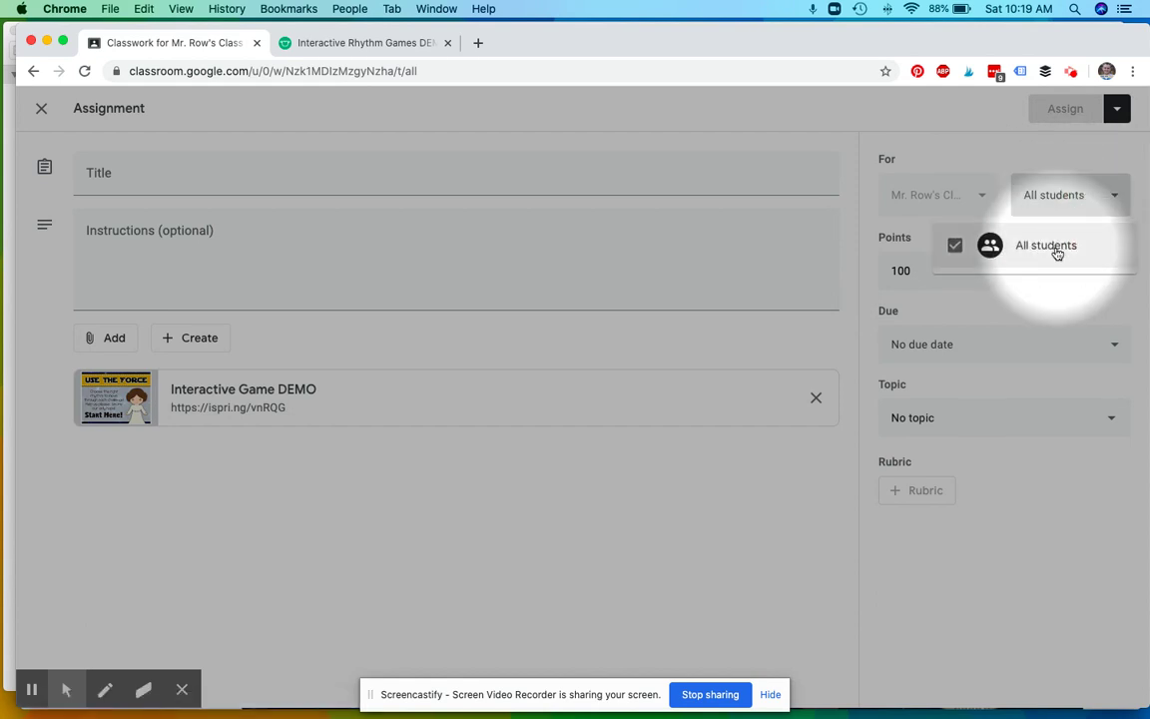
# Keep All students selected, title the assignment 'Star Wars', and assign it.
pyautogui.click(996, 306)
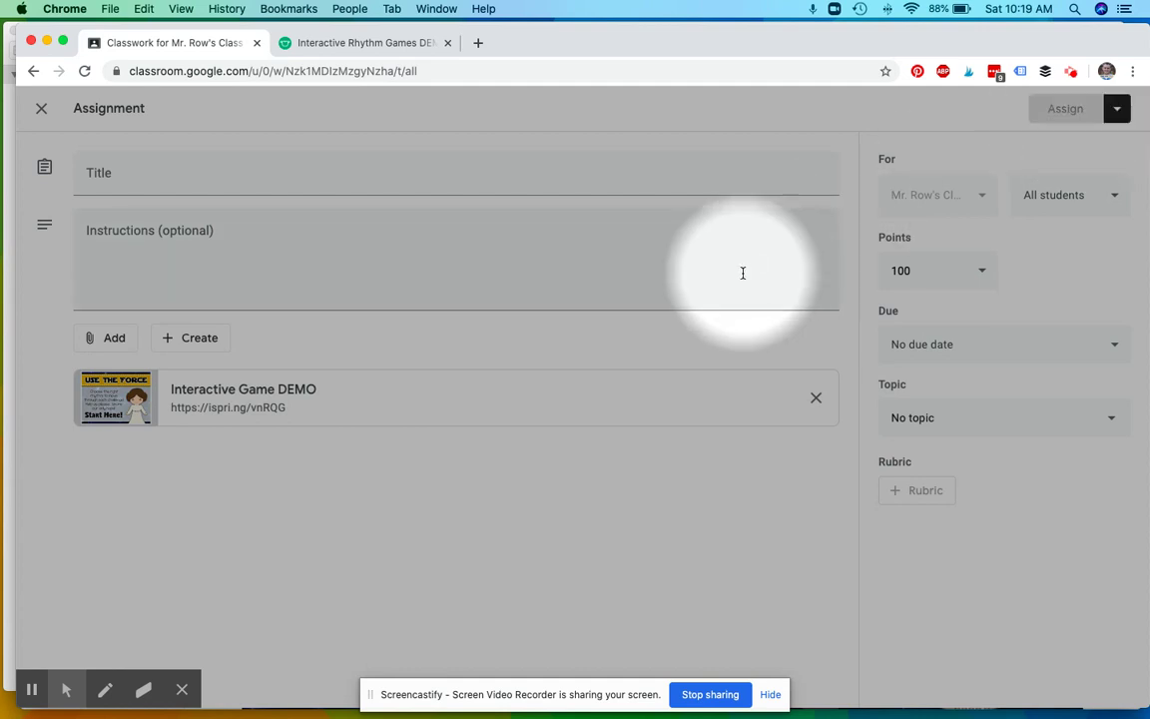
pyautogui.click(135, 173)
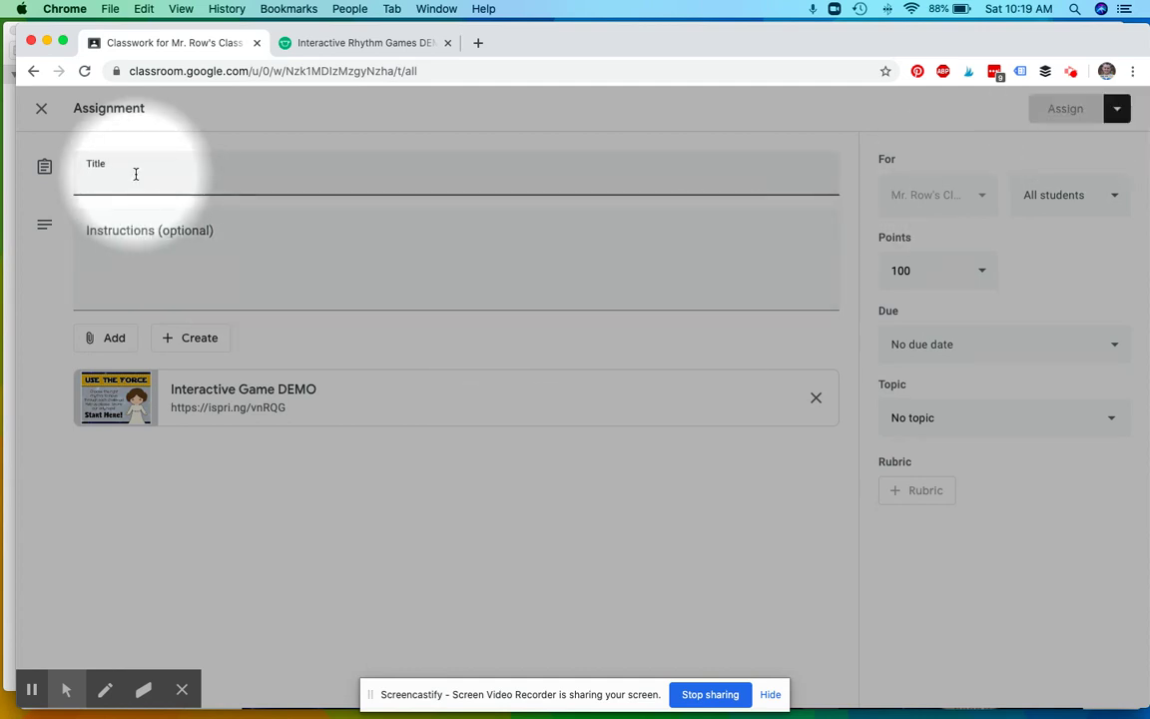
pyautogui.write('STa')
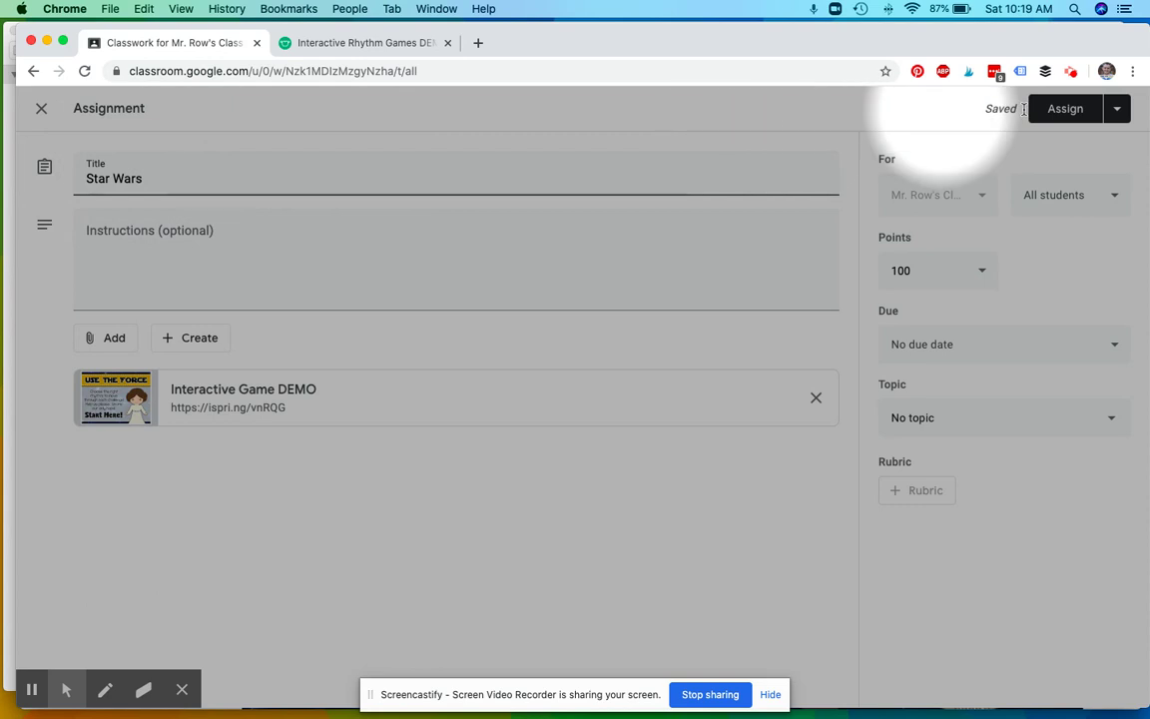
pyautogui.click(1064, 110)
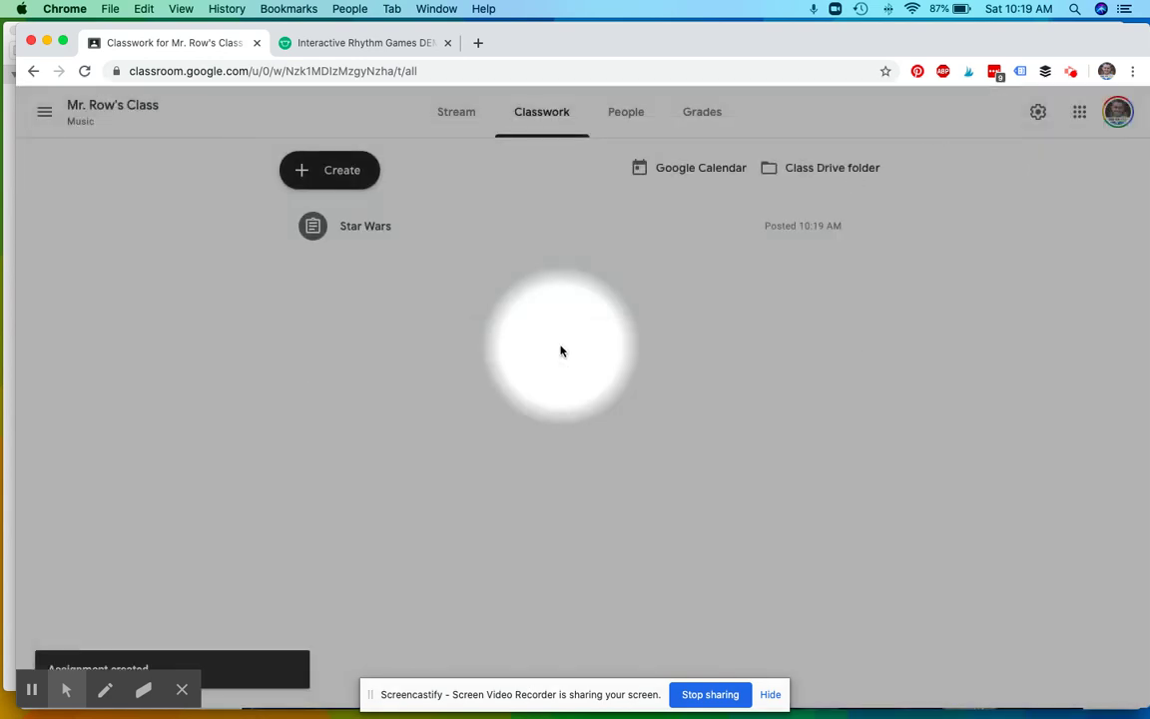
# Expand the Star Wars assignment on the Classwork page to reach its Interactive Game DEMO attachment.
pyautogui.click(351, 238)
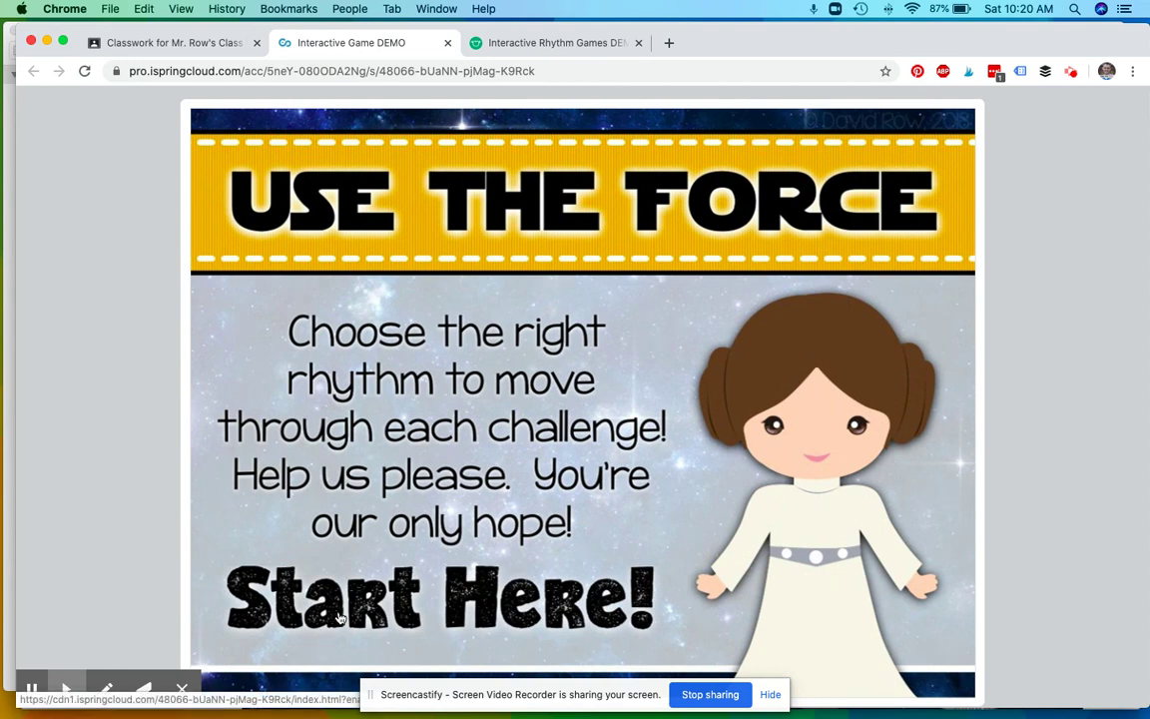
# Start Use the Force, get the quarter-and-two-eighths rhythm right on the retry, then advance.
pyautogui.click(338, 617)
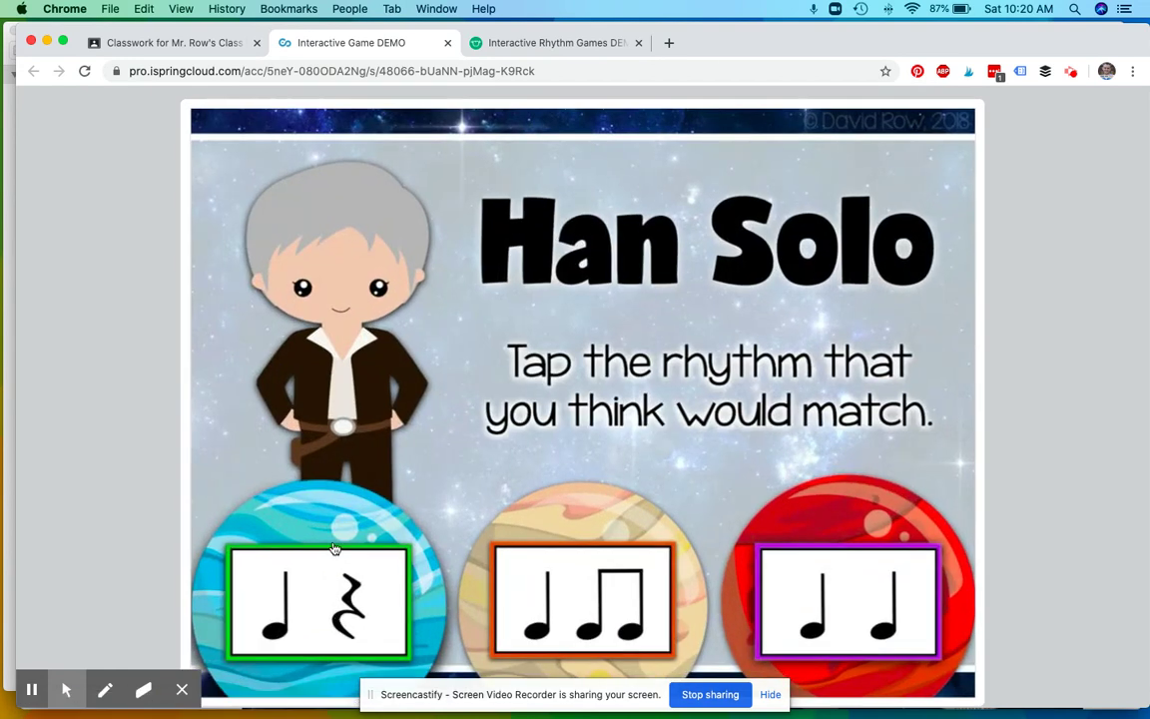
pyautogui.click(313, 598)
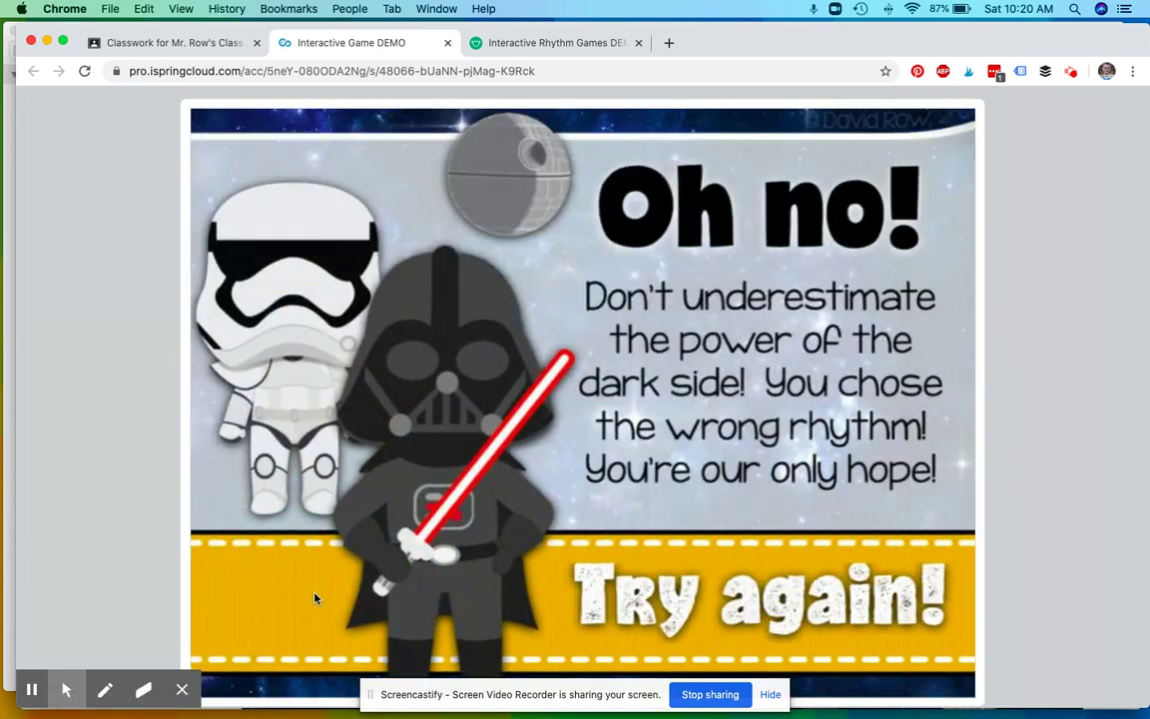
pyautogui.click(686, 576)
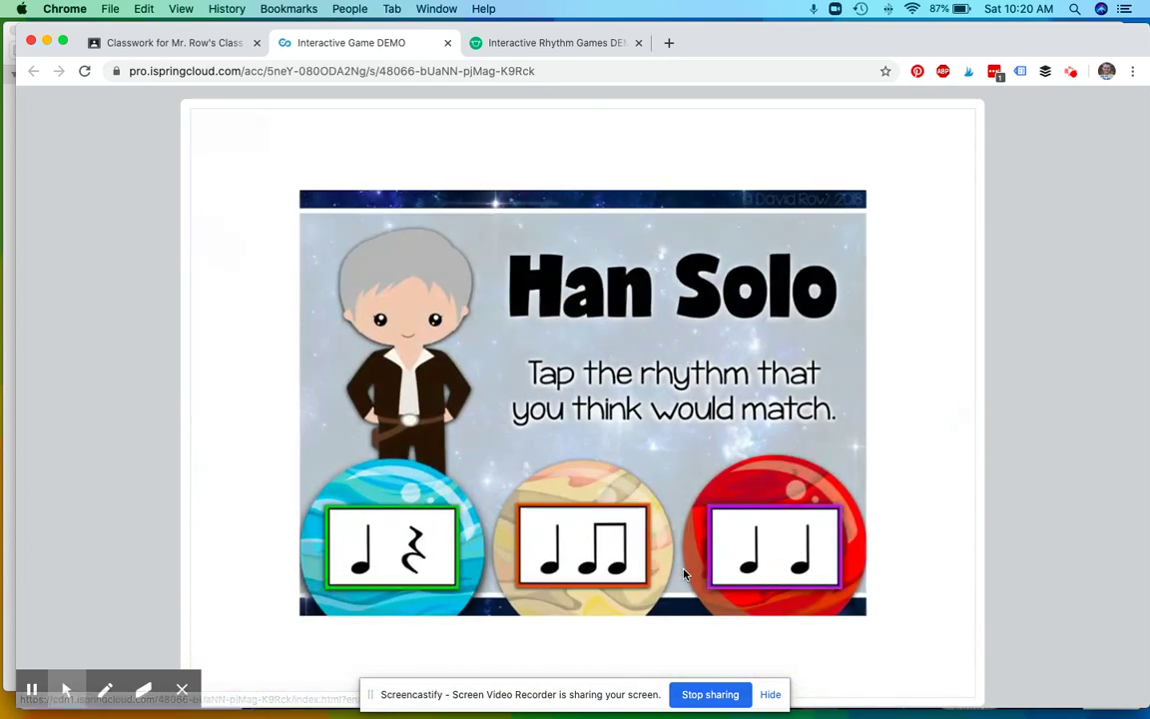
pyautogui.click(580, 577)
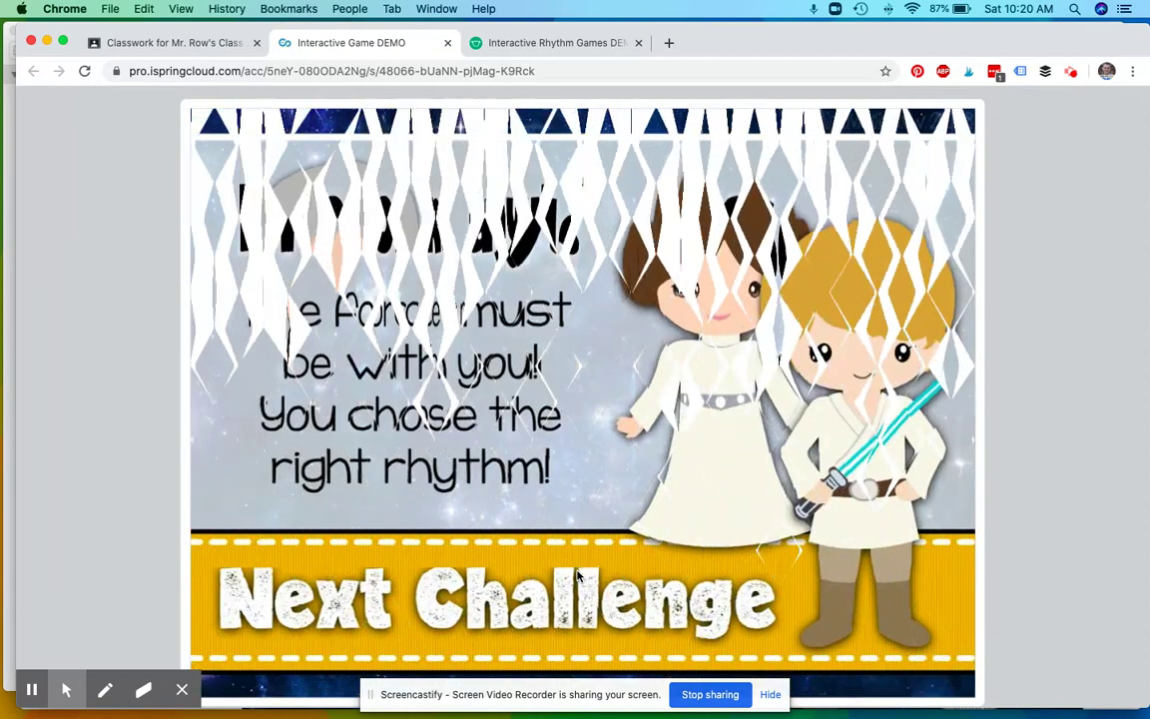
pyautogui.click(489, 591)
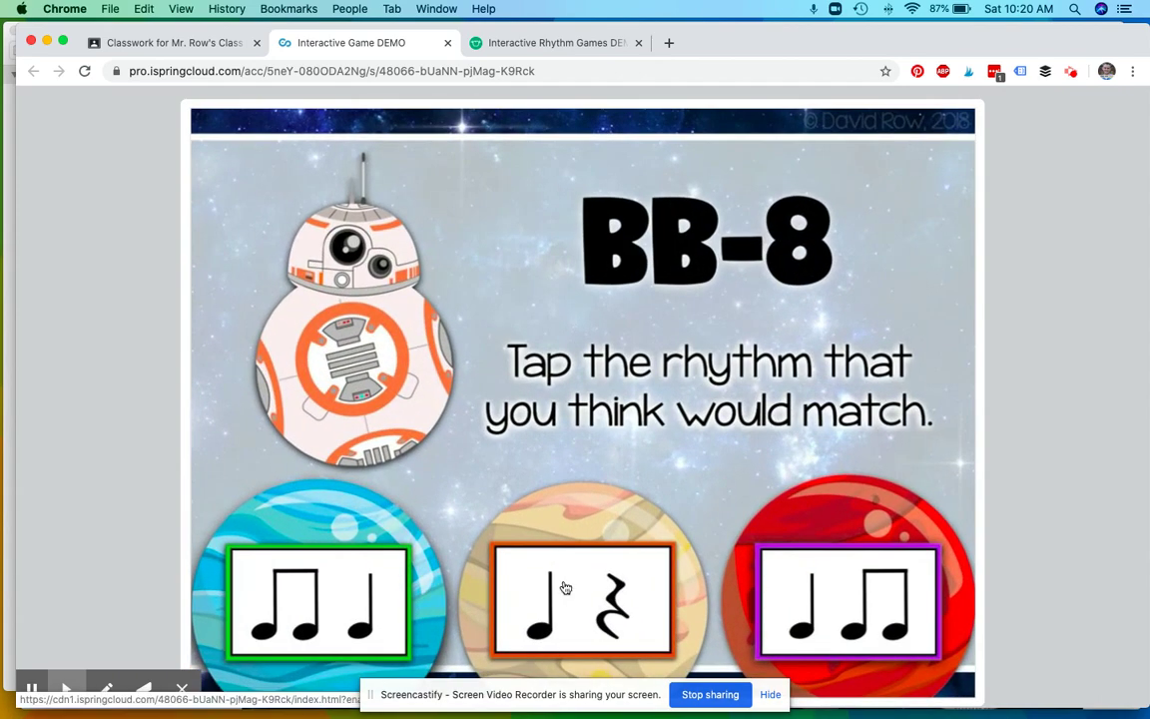
# Answer BB-8 correctly on the second try, advance, and pick the third Stormtrooper rhythm.
pyautogui.click(565, 588)
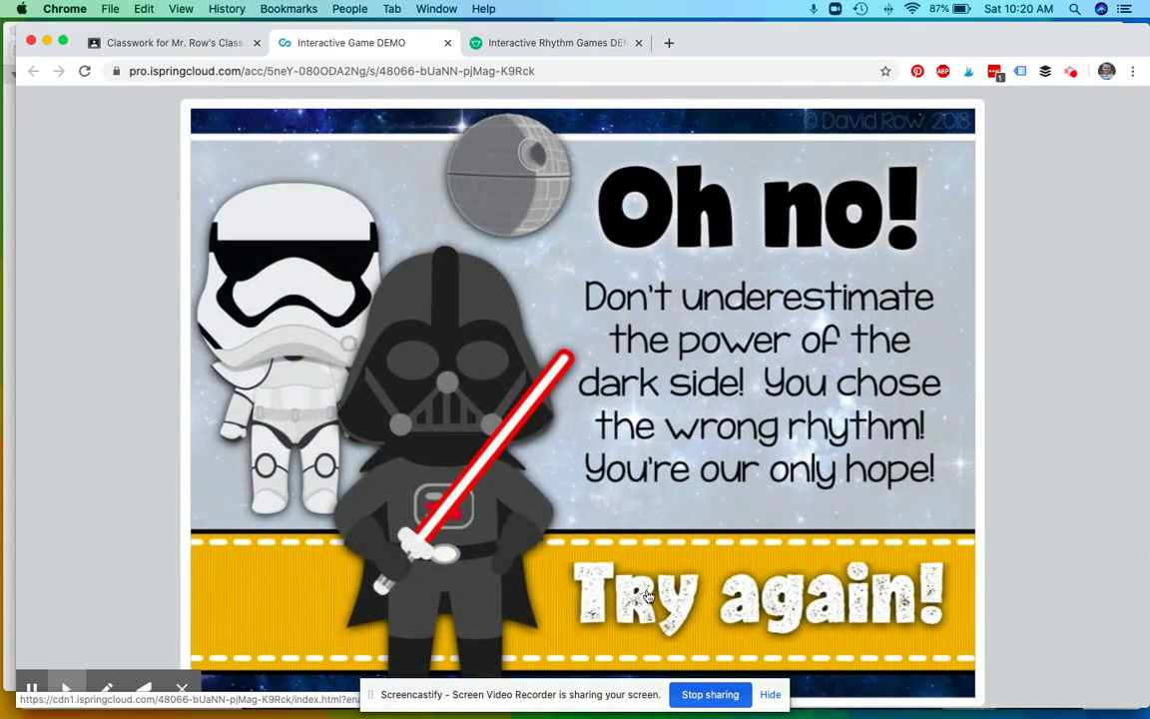
pyautogui.click(647, 596)
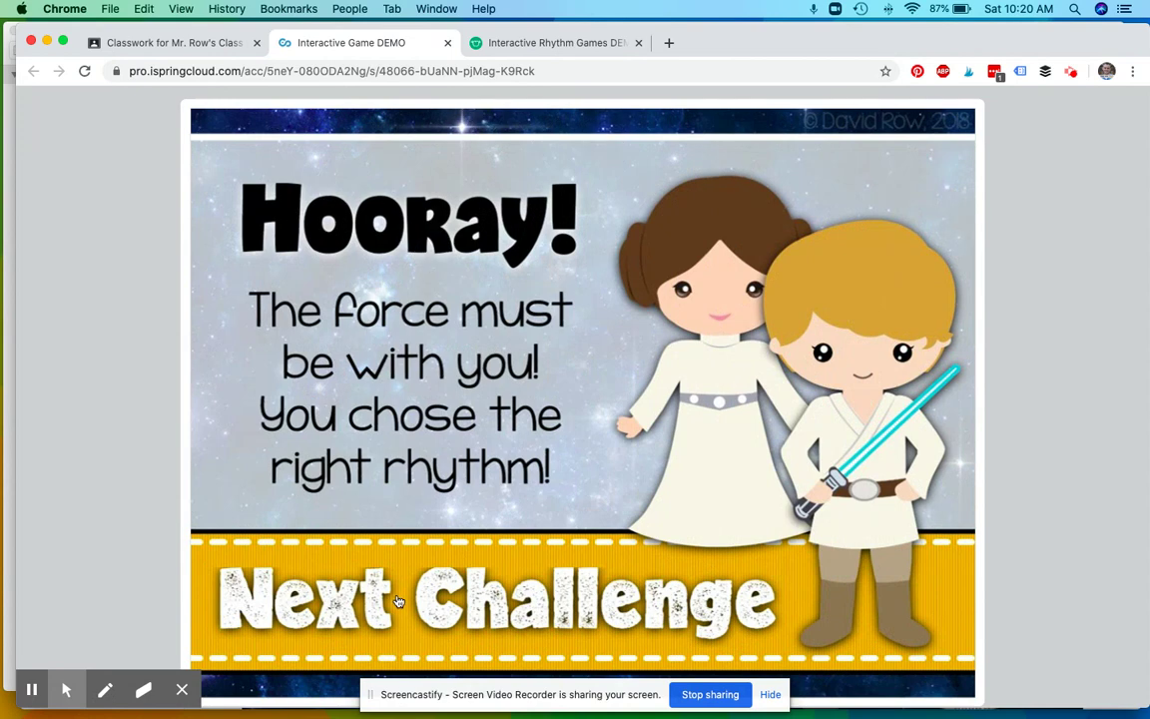
pyautogui.click(397, 601)
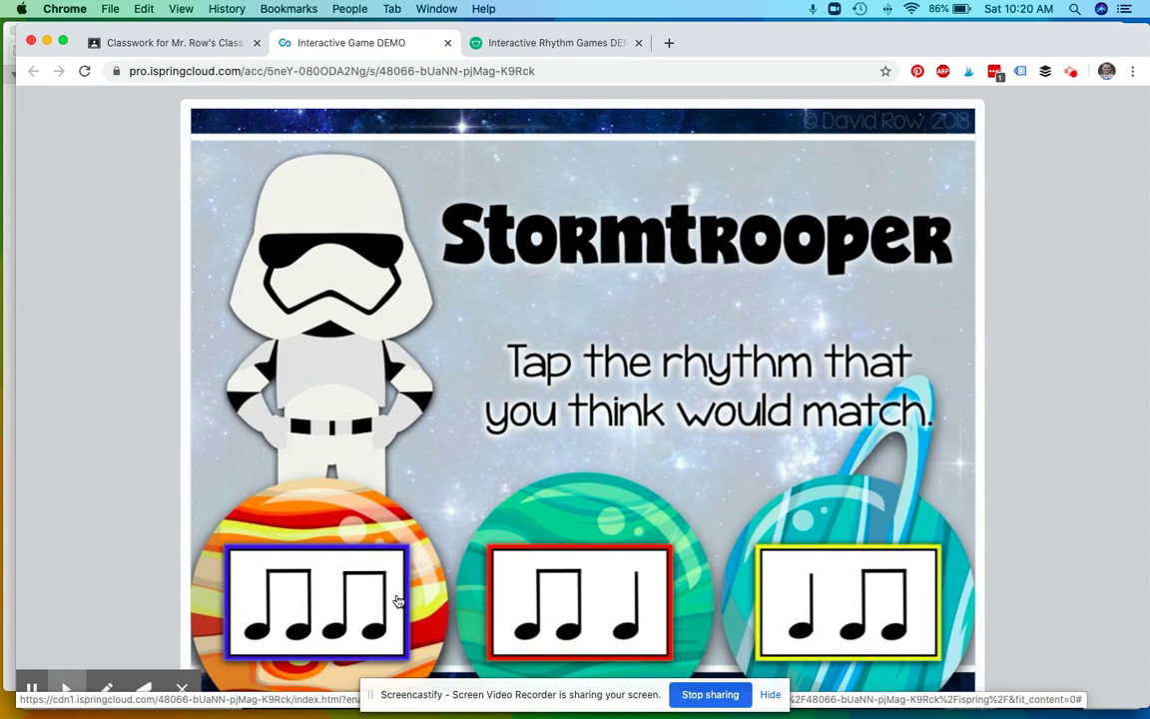
pyautogui.click(800, 616)
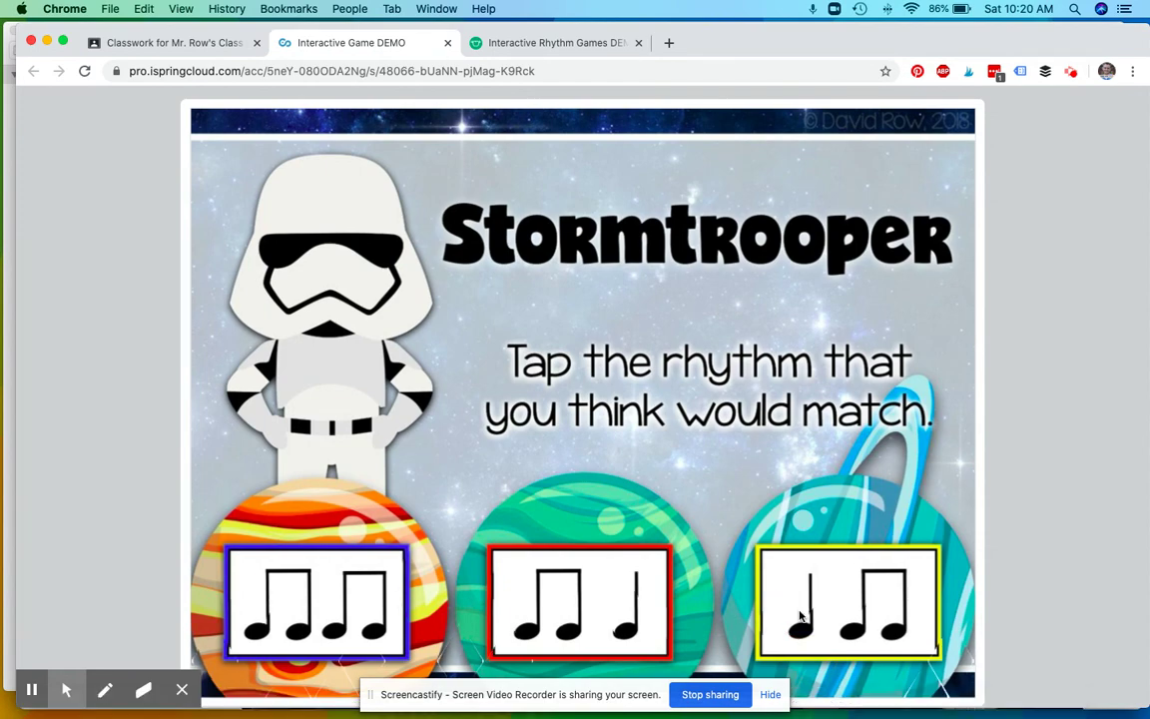